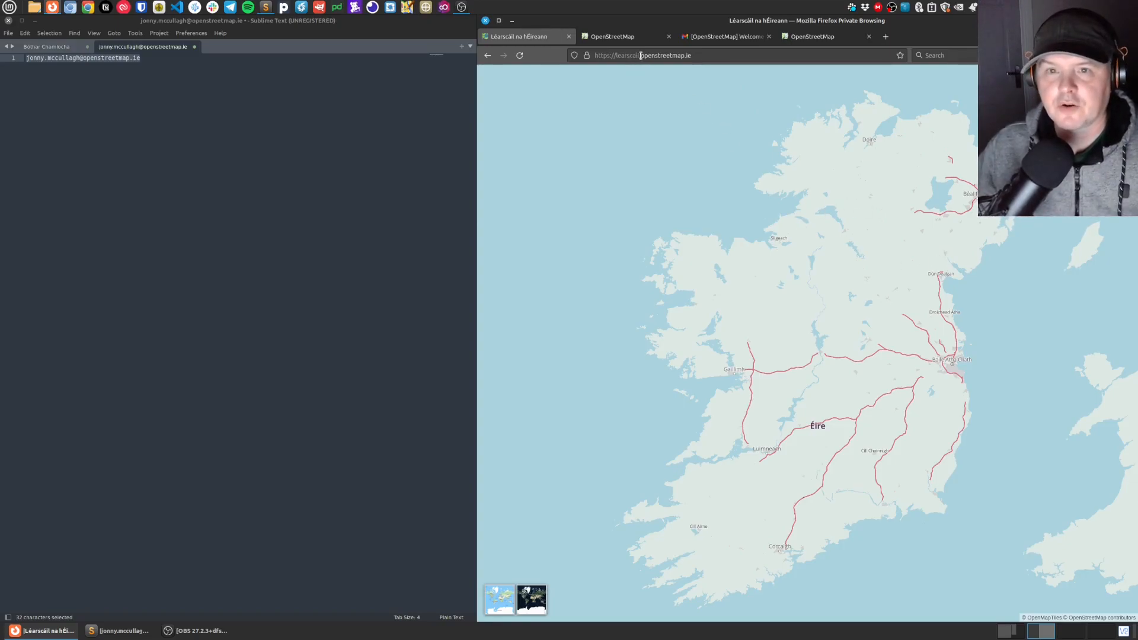
Examine the Irish-language map at learscail.openstreetmap.ie down to street level in Newry, around Sráid Na hEaglaise.
mouse_move(617, 55)
mouse_down()
mouse_move(712, 60)
mouse_move(623, 54)
mouse_up()
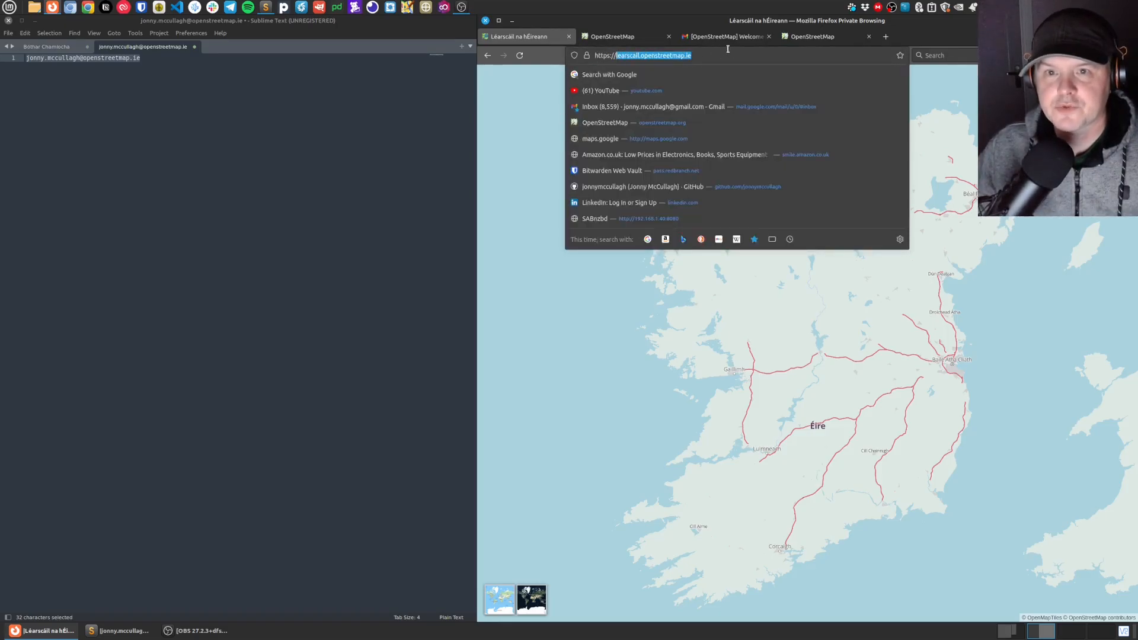
drag(728, 55, 645, 54)
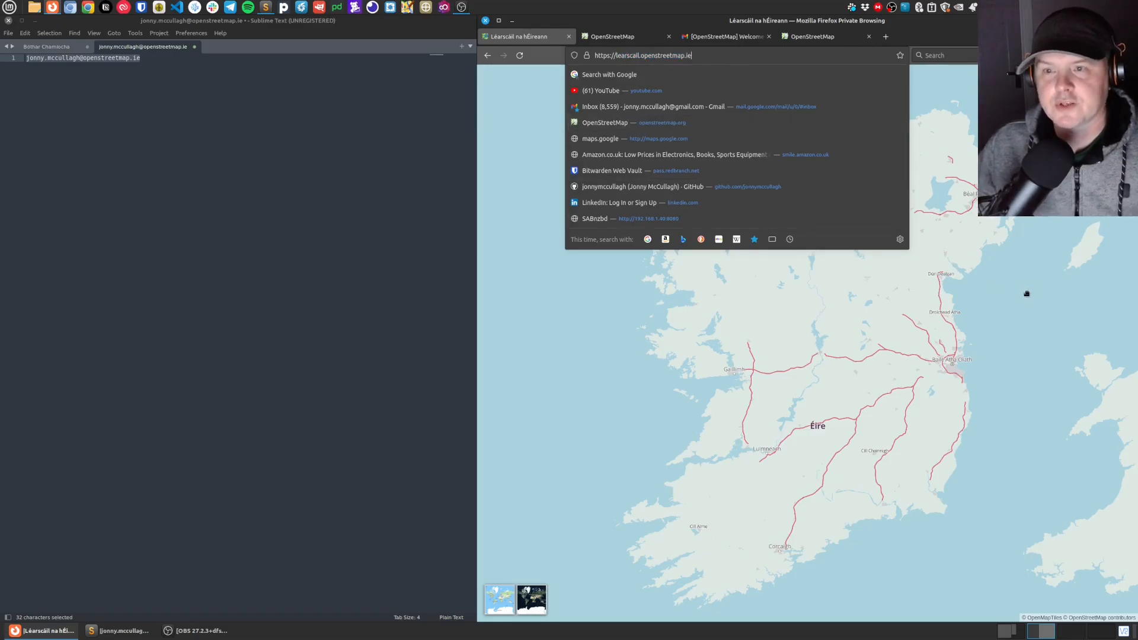
click(940, 275)
scroll(948, 279, up, 3)
scroll(955, 231, up, 5)
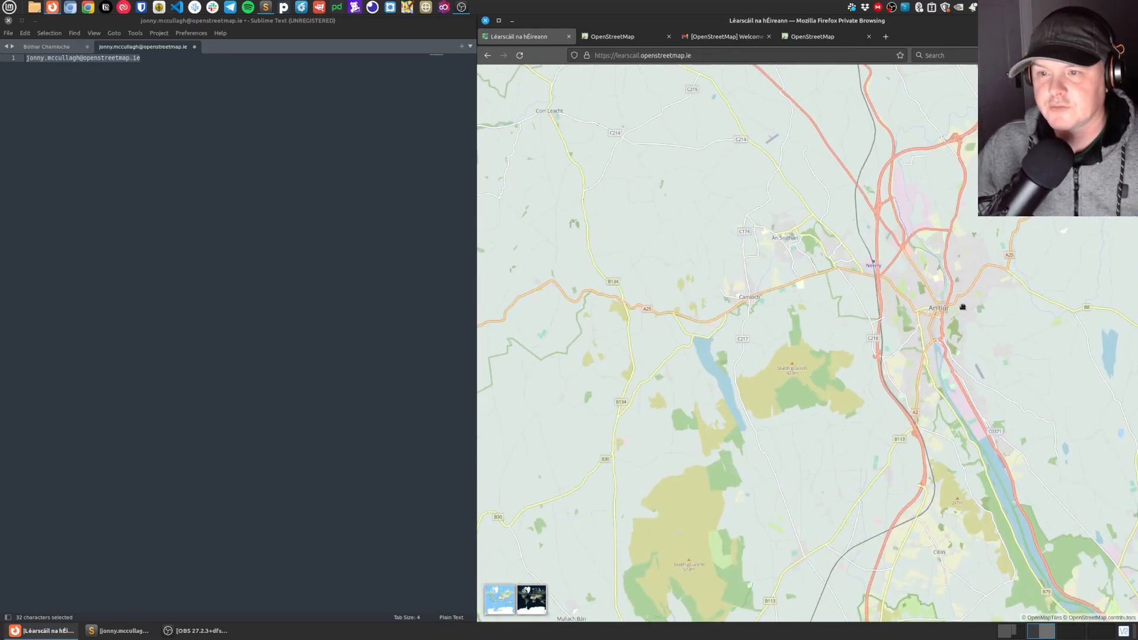
scroll(966, 295, up, 1)
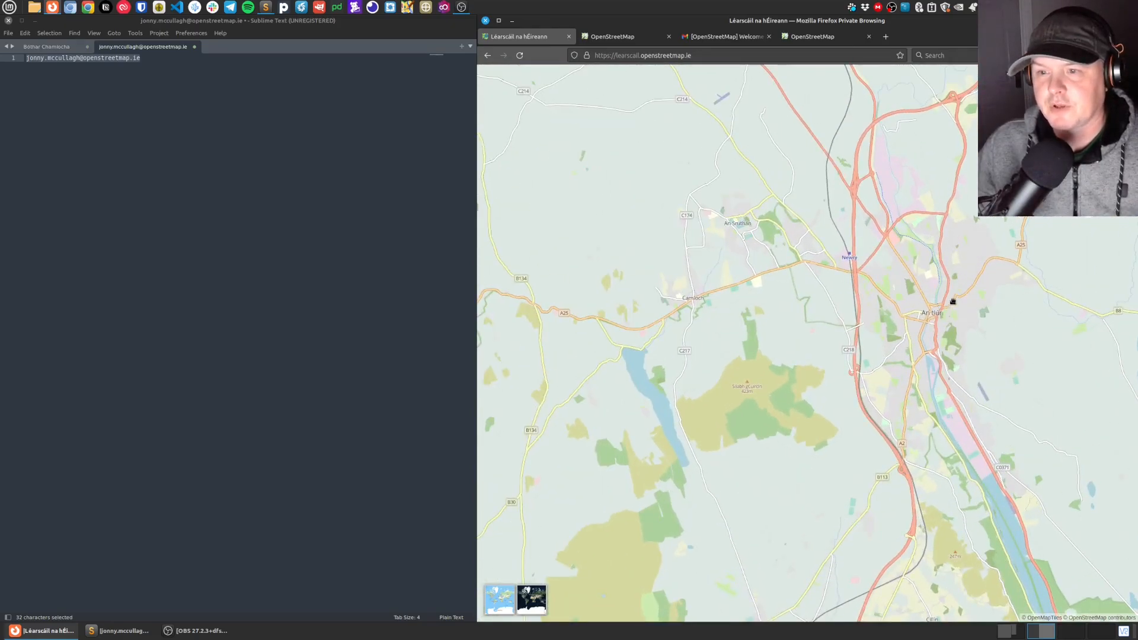
scroll(952, 303, up, 3)
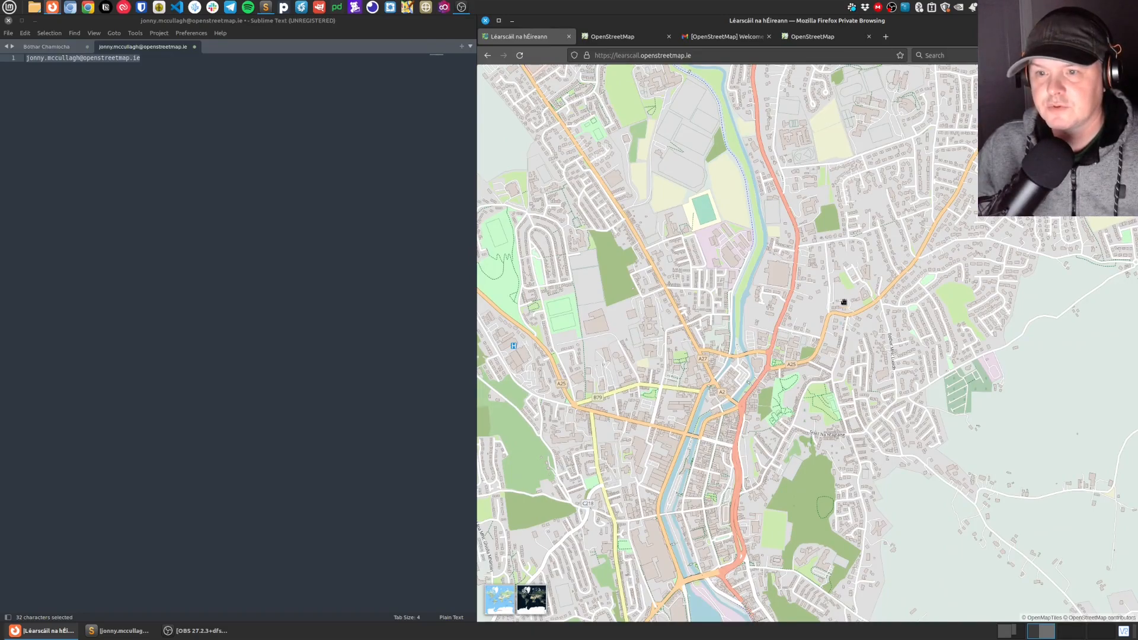
scroll(843, 298, up, 1)
drag(818, 442, 782, 265)
scroll(917, 312, up, 4)
scroll(782, 264, up, 3)
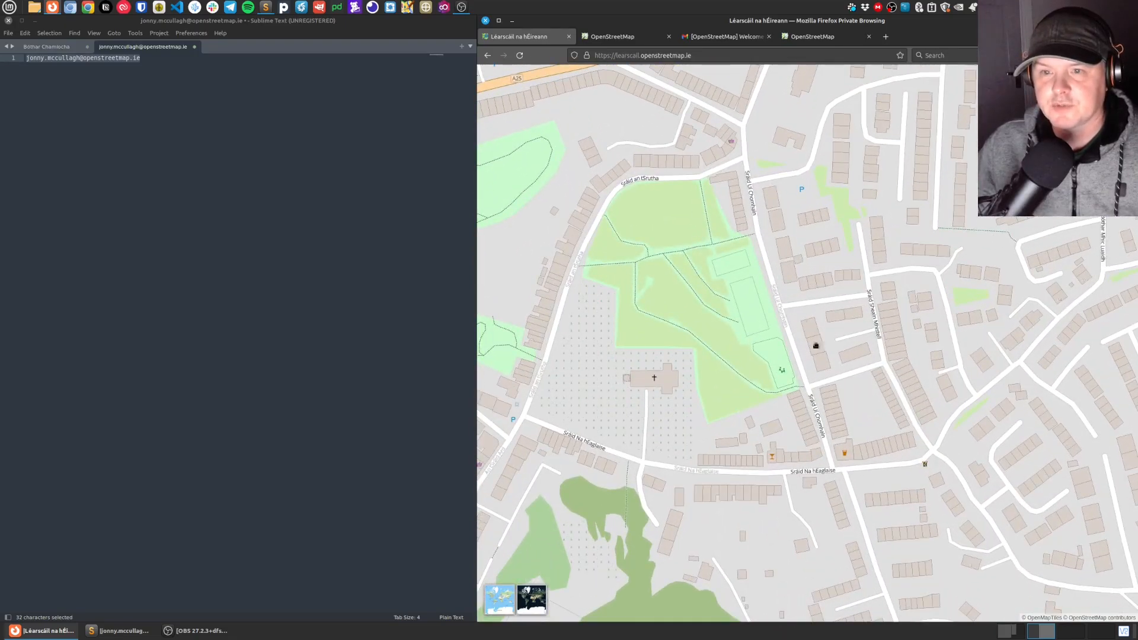
Check the Irish street name labels around Sráid Uí Chomhain and the park for roads still missing one.
drag(947, 348, 945, 221)
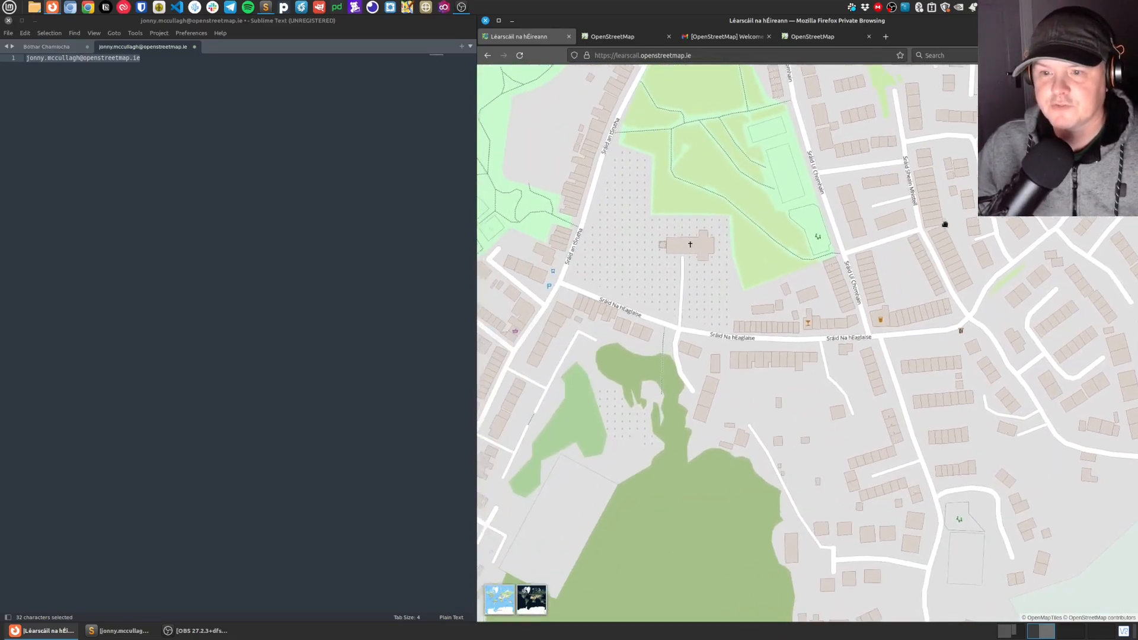
drag(724, 245, 805, 417)
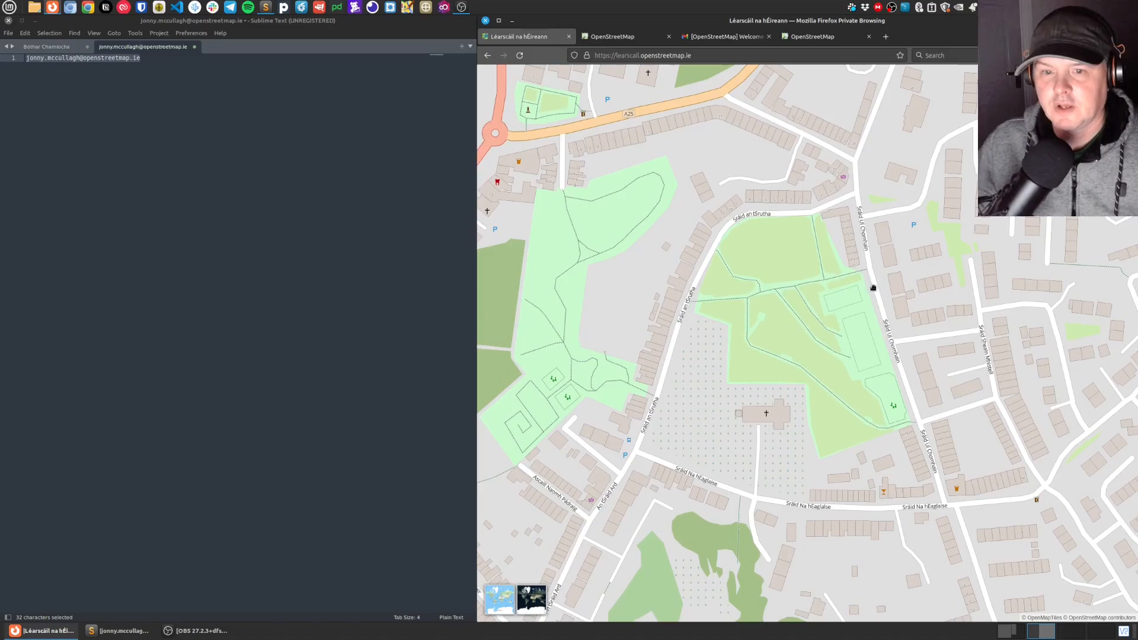
drag(955, 239, 826, 293)
drag(897, 186, 881, 261)
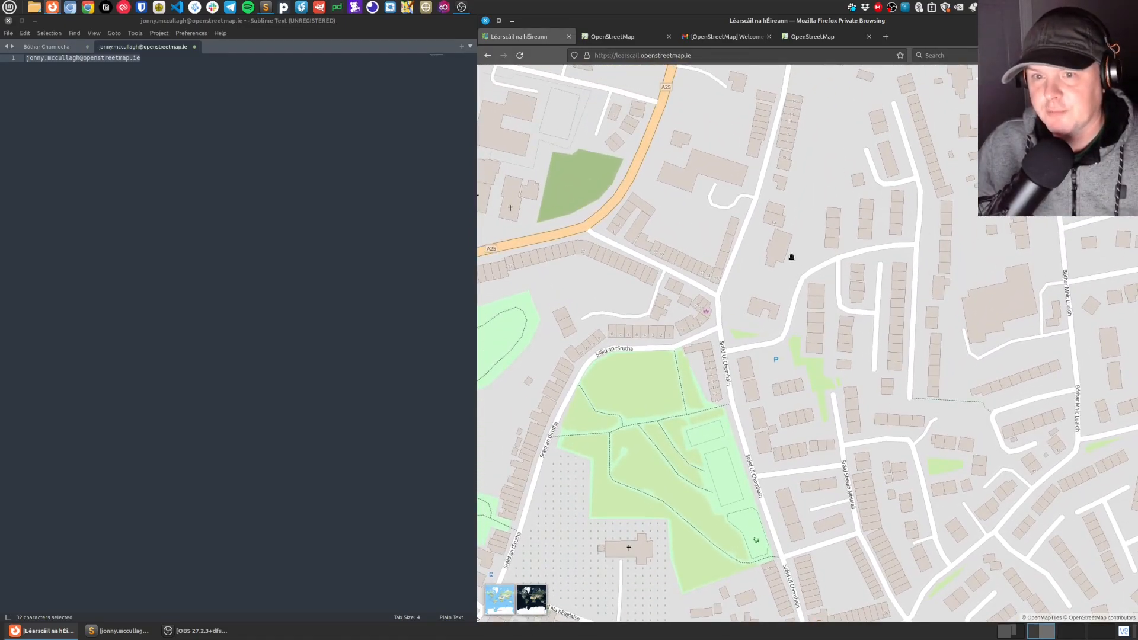
scroll(797, 256, down, 3)
drag(805, 211, 817, 242)
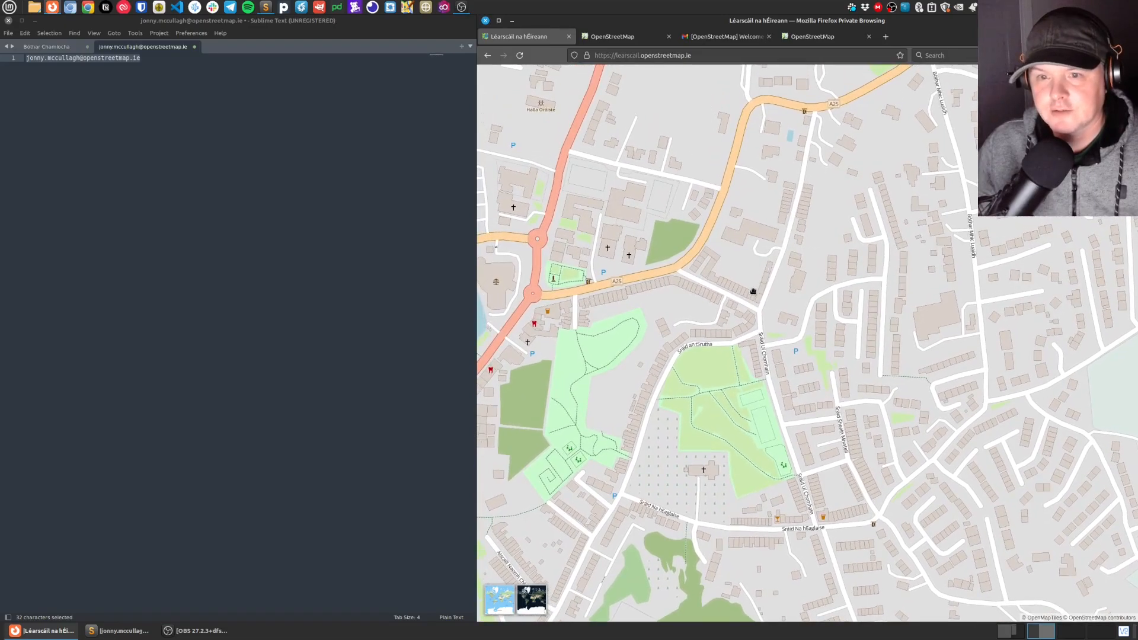
drag(925, 421, 872, 283)
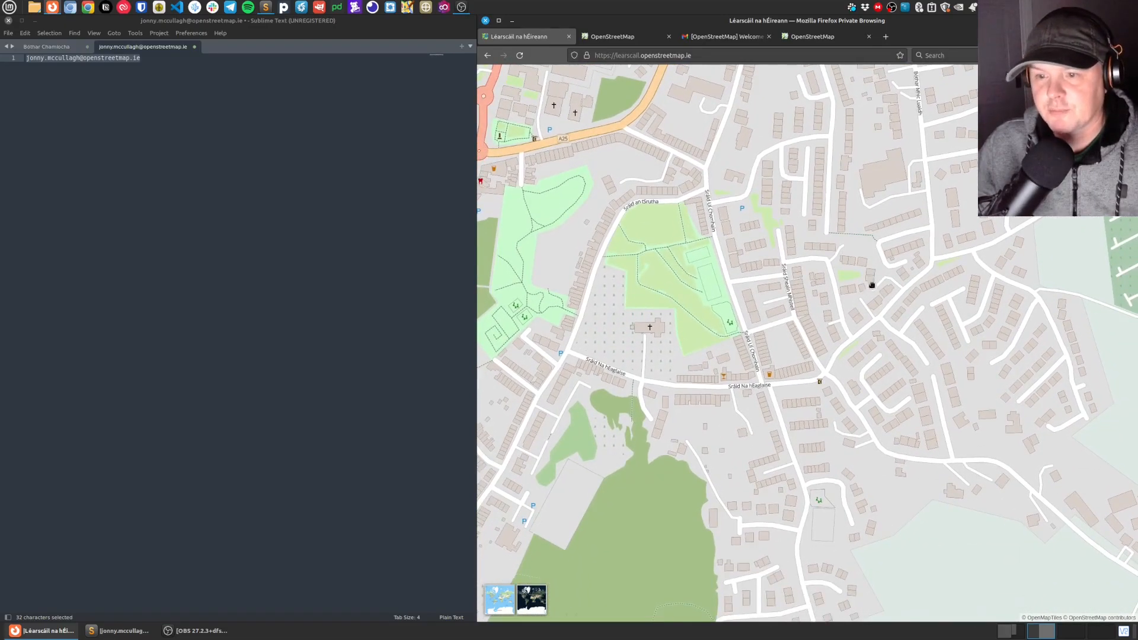
drag(891, 387, 895, 437)
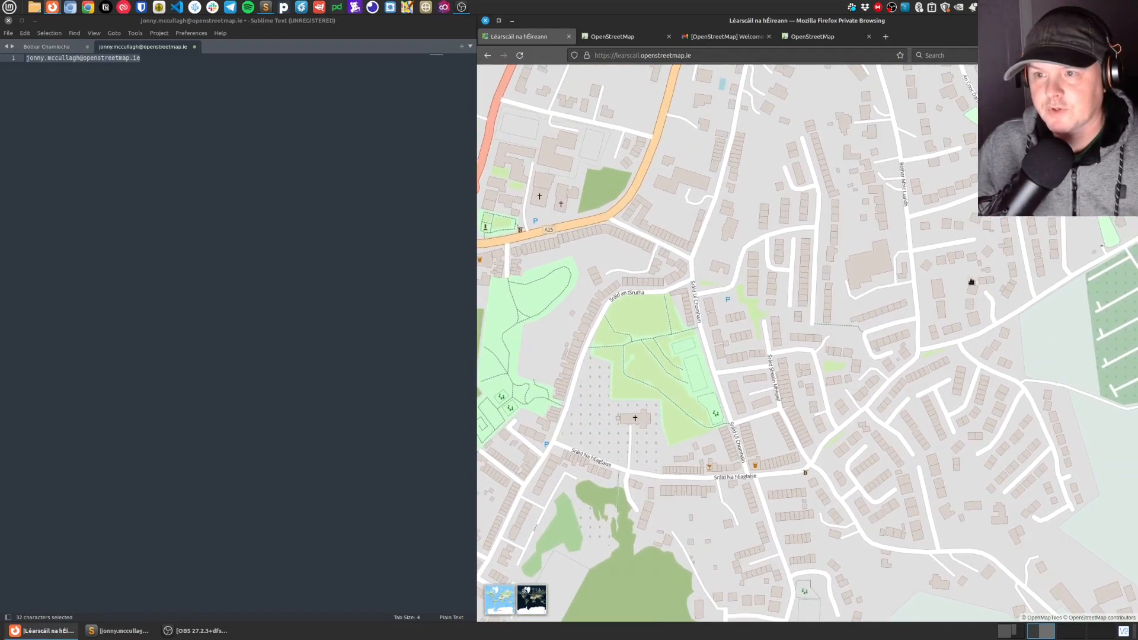
drag(972, 287, 923, 389)
drag(883, 190, 915, 176)
drag(779, 433, 881, 168)
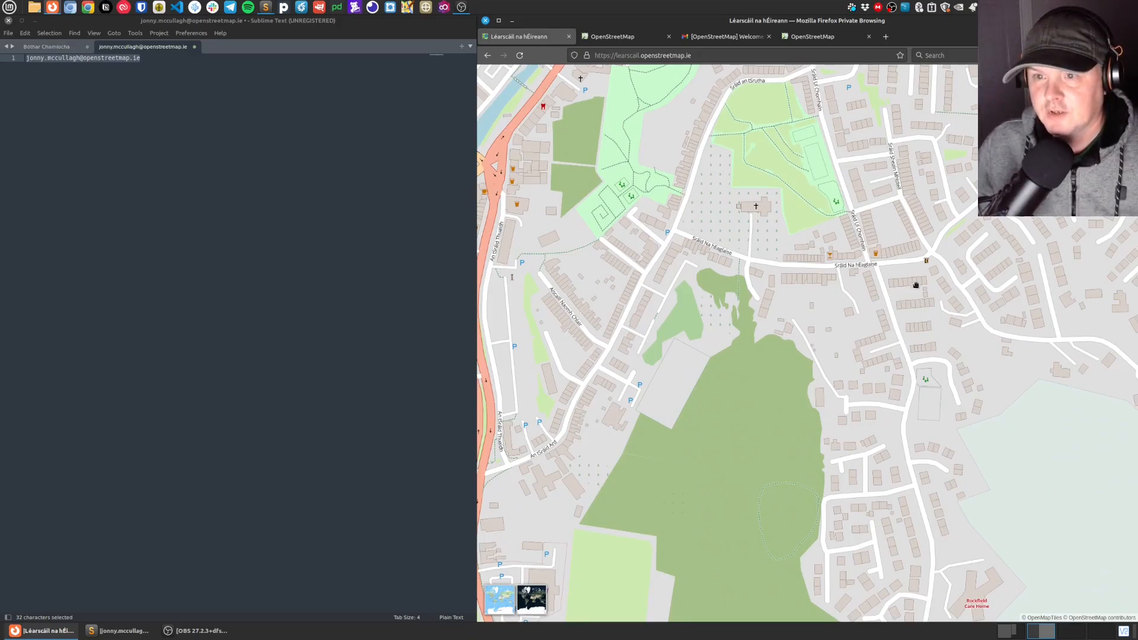
drag(952, 275, 930, 417)
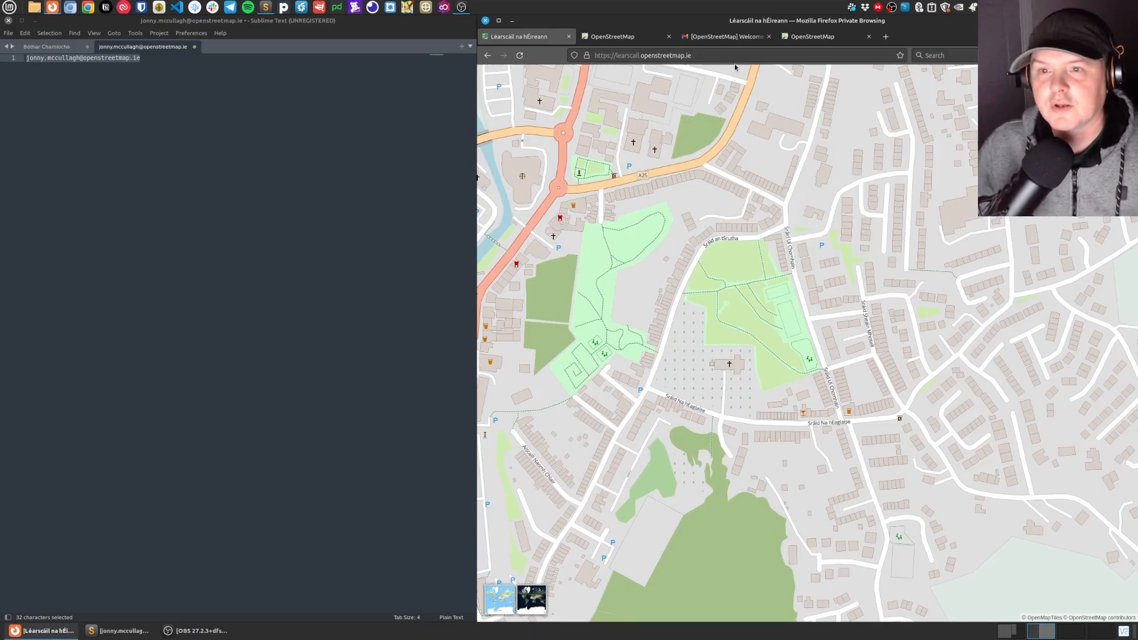
Switch to the OpenStreetMap login page and sign in with the account details already filled in.
click(636, 40)
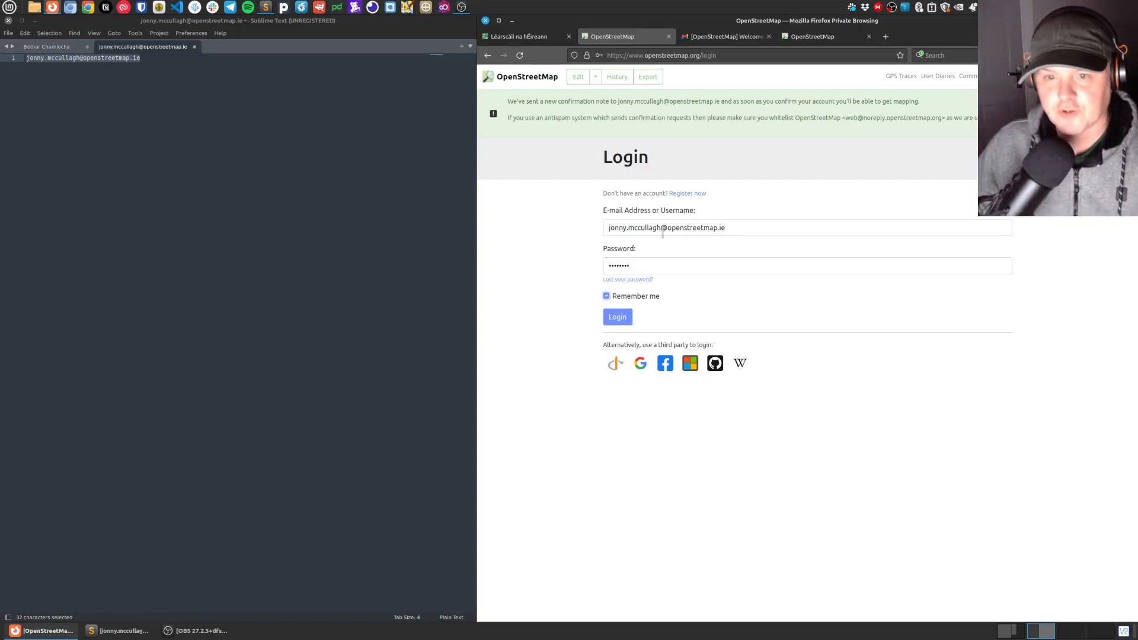
click(617, 317)
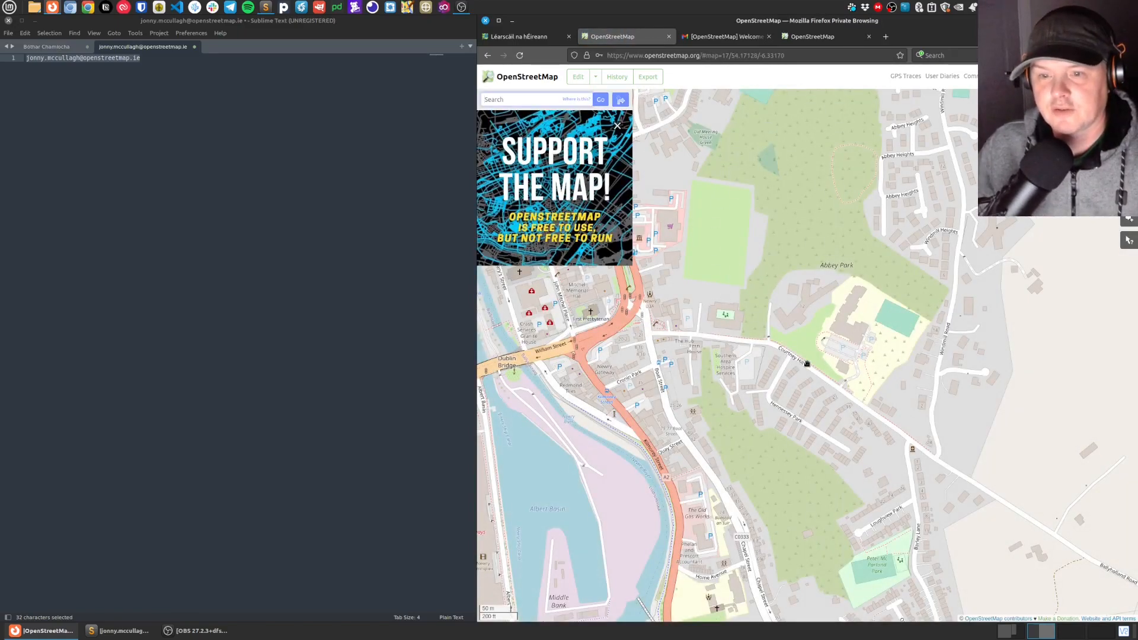
Locate James Street in Newry, beside Kilmorey Park, and open that area in the map editor.
scroll(807, 363, down, 5)
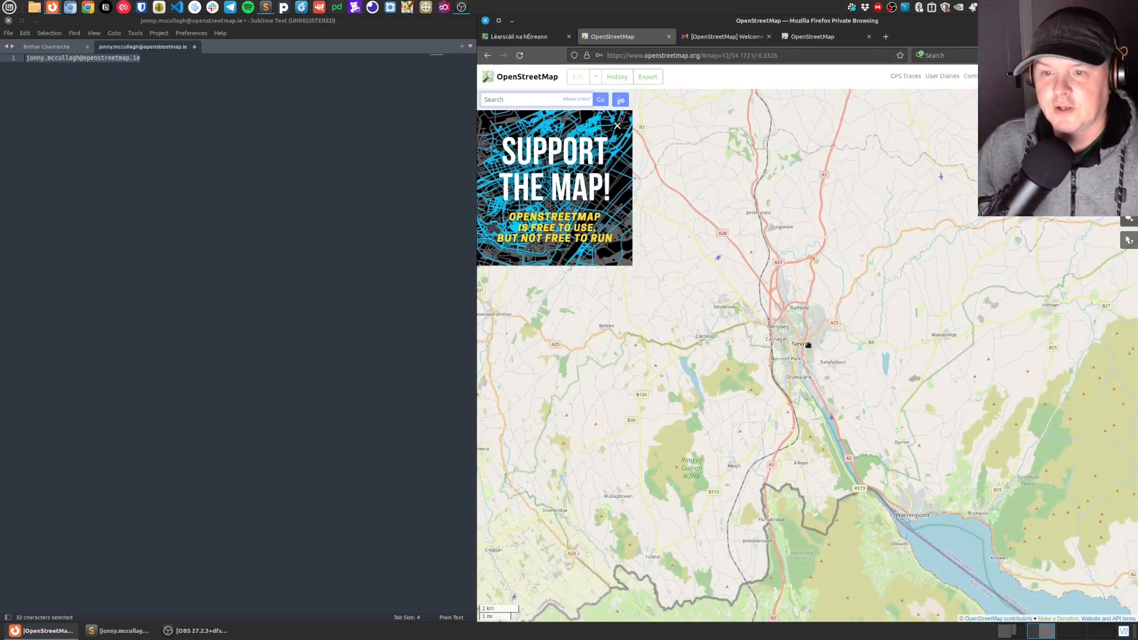
scroll(807, 345, up, 6)
drag(874, 312, 800, 325)
drag(830, 288, 856, 229)
scroll(752, 278, up, 1)
drag(741, 284, 788, 282)
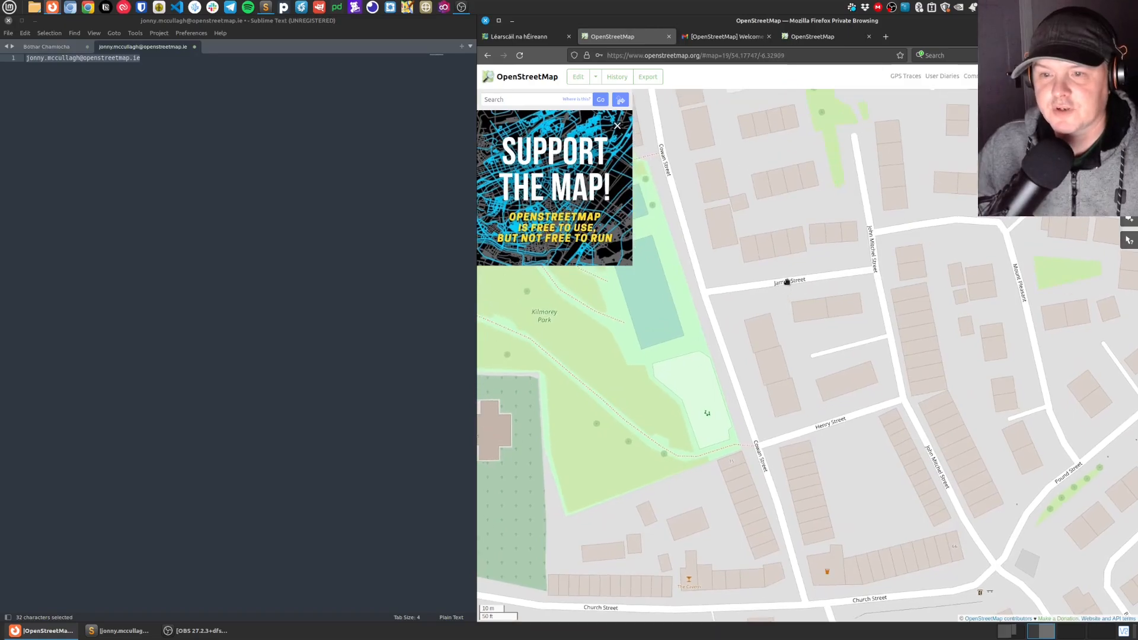
click(578, 78)
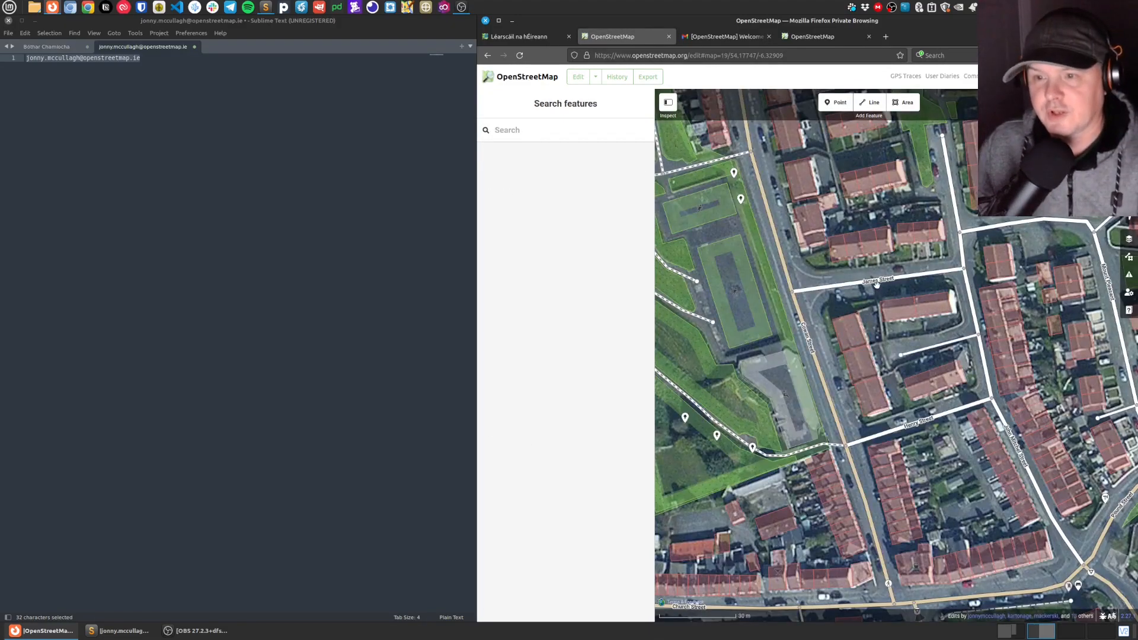
Select James Street and copy its Irish name, Sráid Shéamais, from the street list in Sublime Text.
scroll(886, 278, up, 2)
click(886, 278)
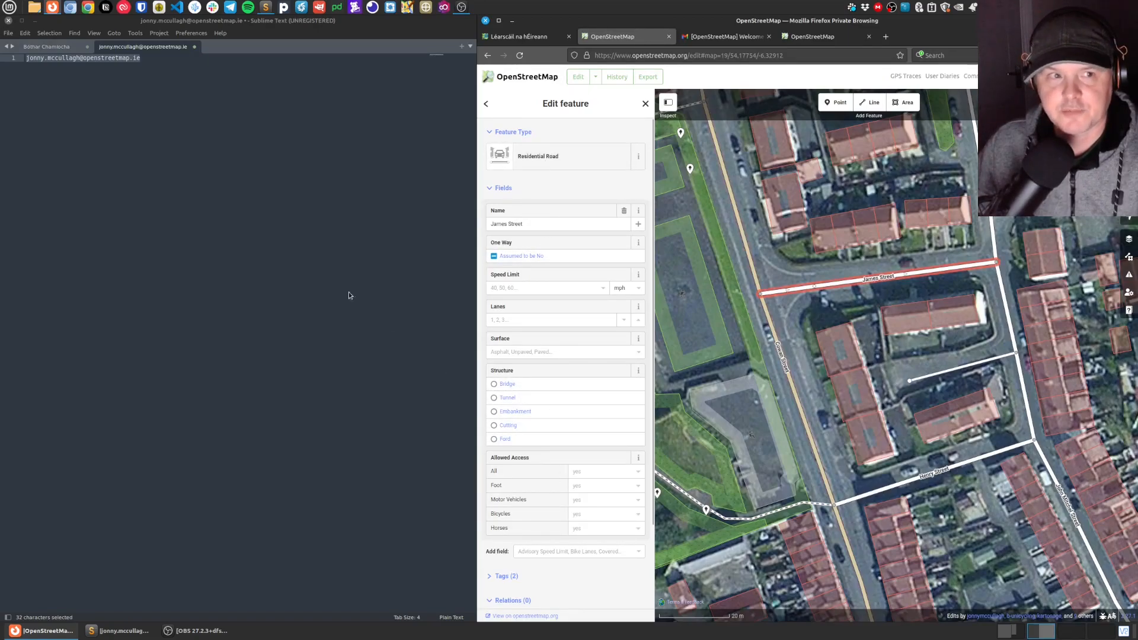
click(45, 45)
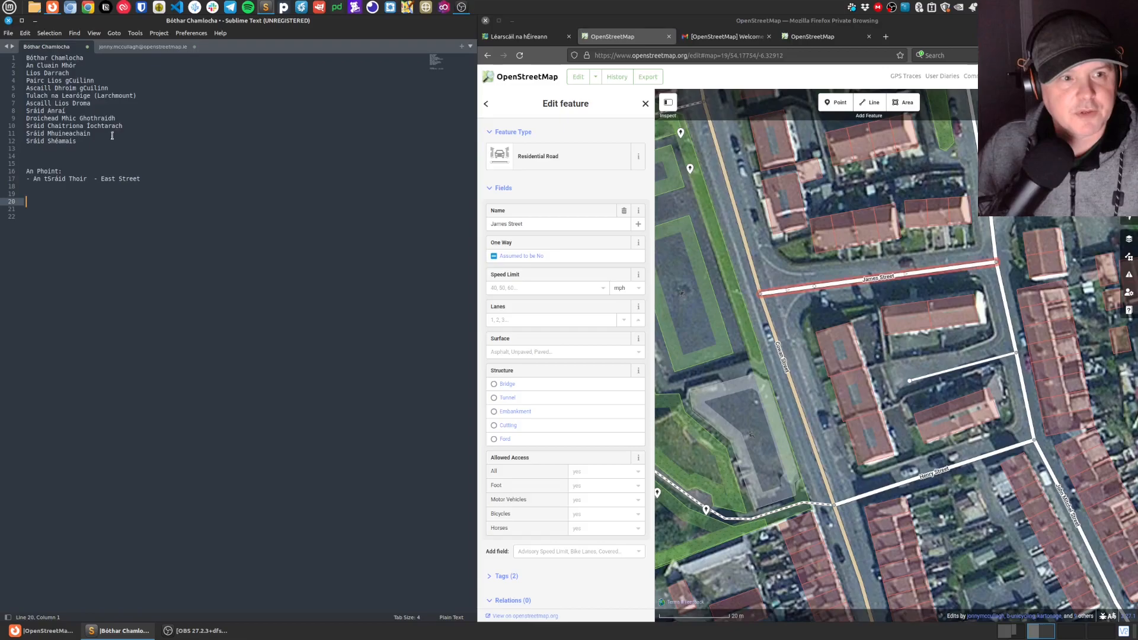
click(10, 142)
key(ctrl+c)
click(535, 180)
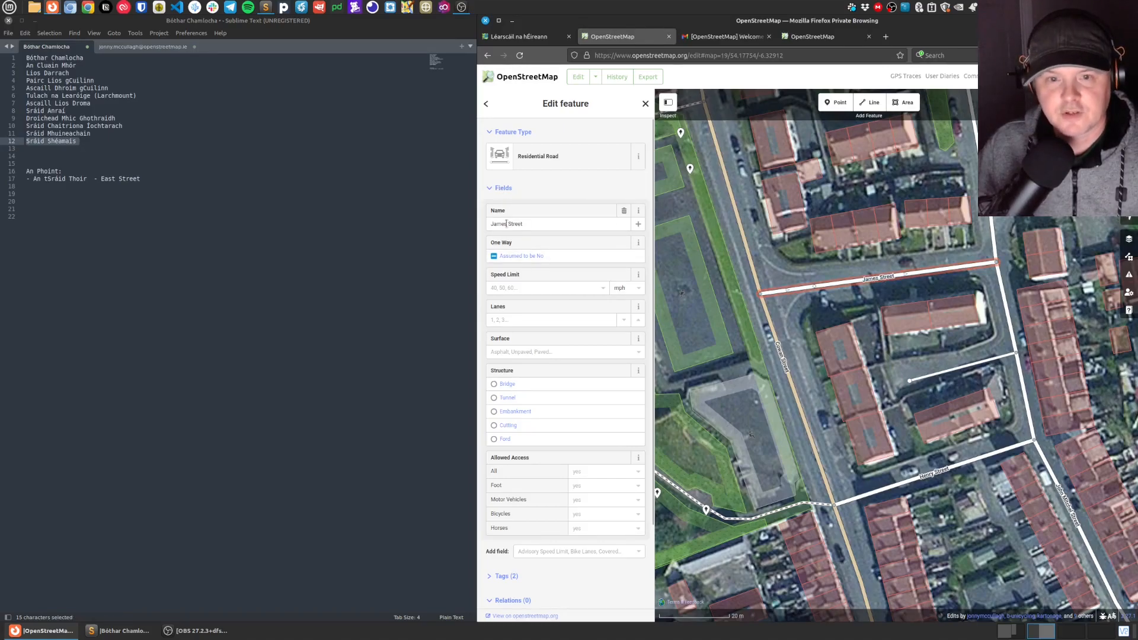
Add a multilingual name to James Street with Irish as the language and Sráid Shéamais as the name.
click(638, 224)
click(547, 255)
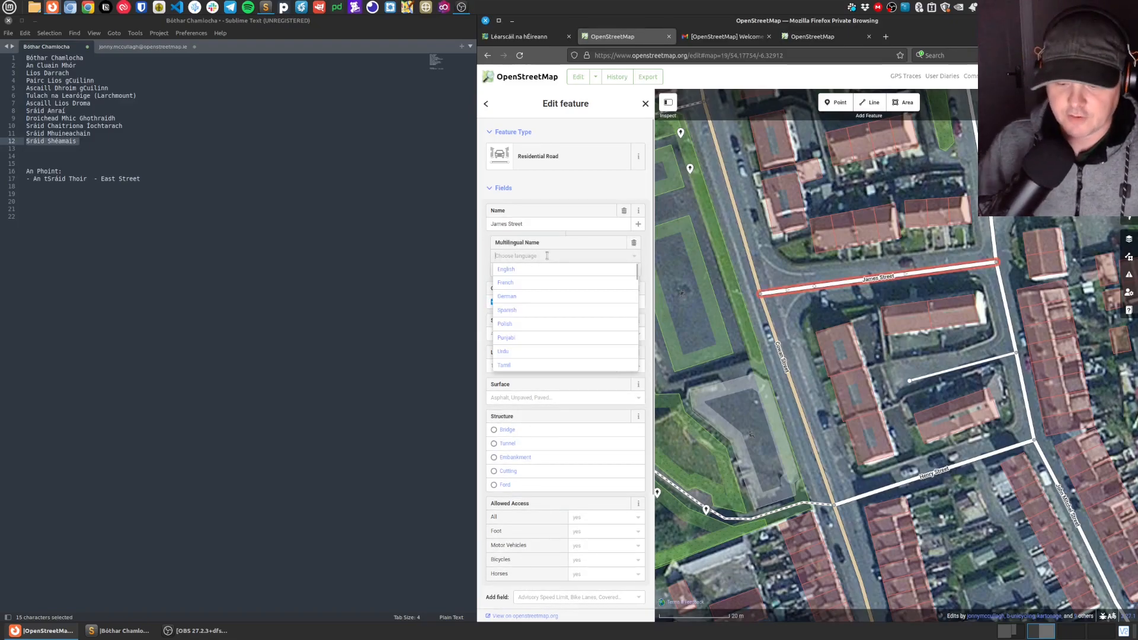
text(Irish)
click(517, 271)
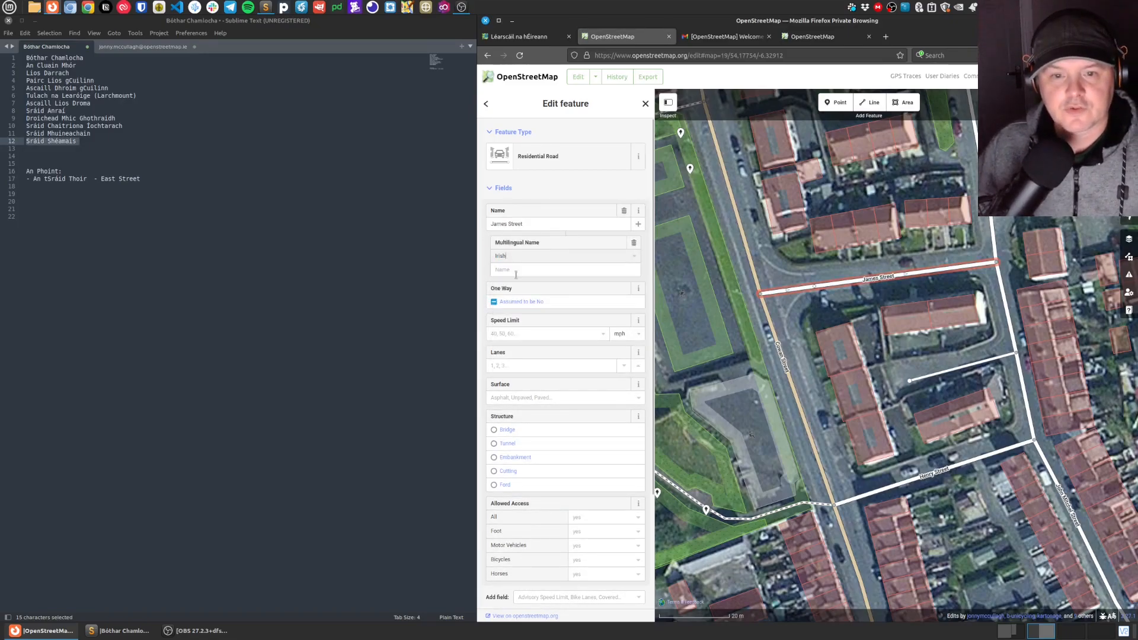
key(ctrl+v)
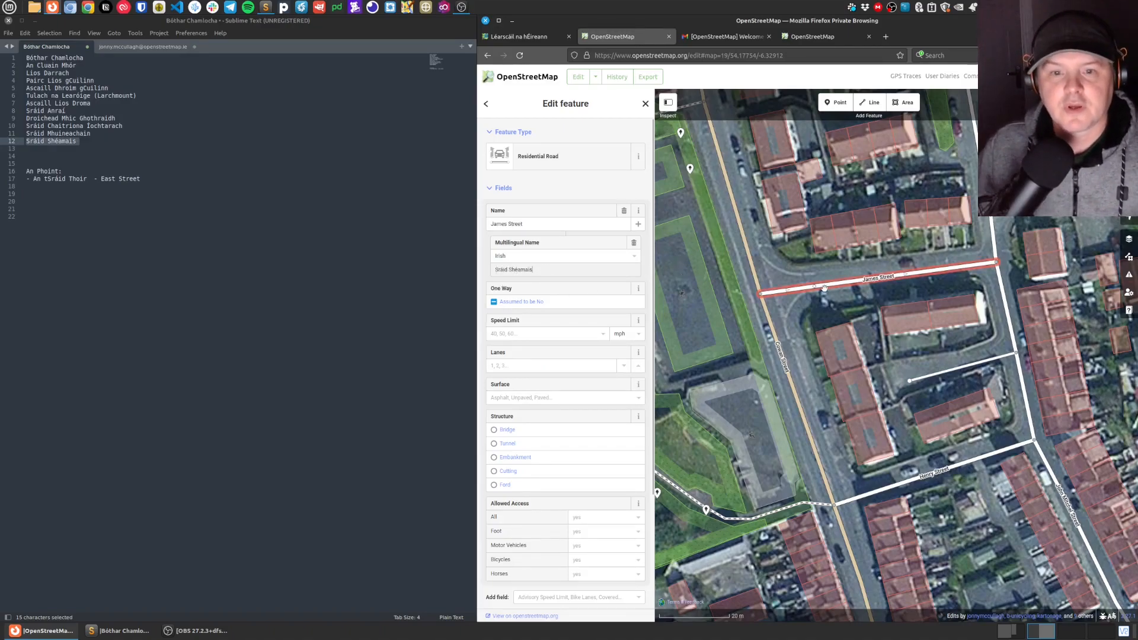
click(758, 304)
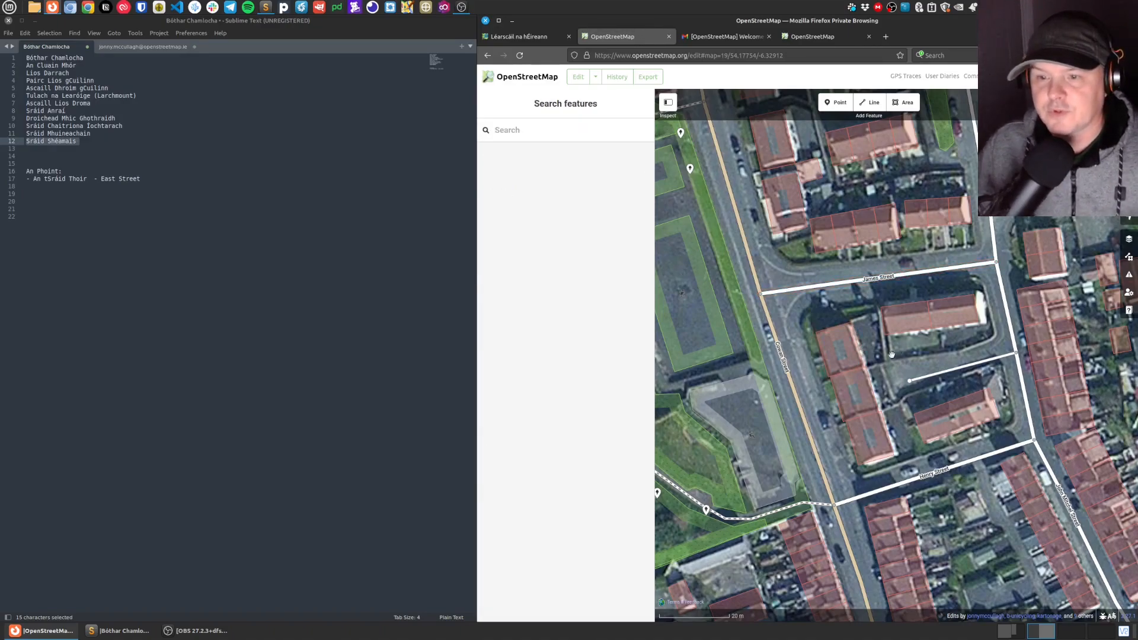
Insert a blank line above Sráid Shéamais in the Sublime Text list and copy the name Sráid Mhuineachain.
click(101, 134)
key(Return)
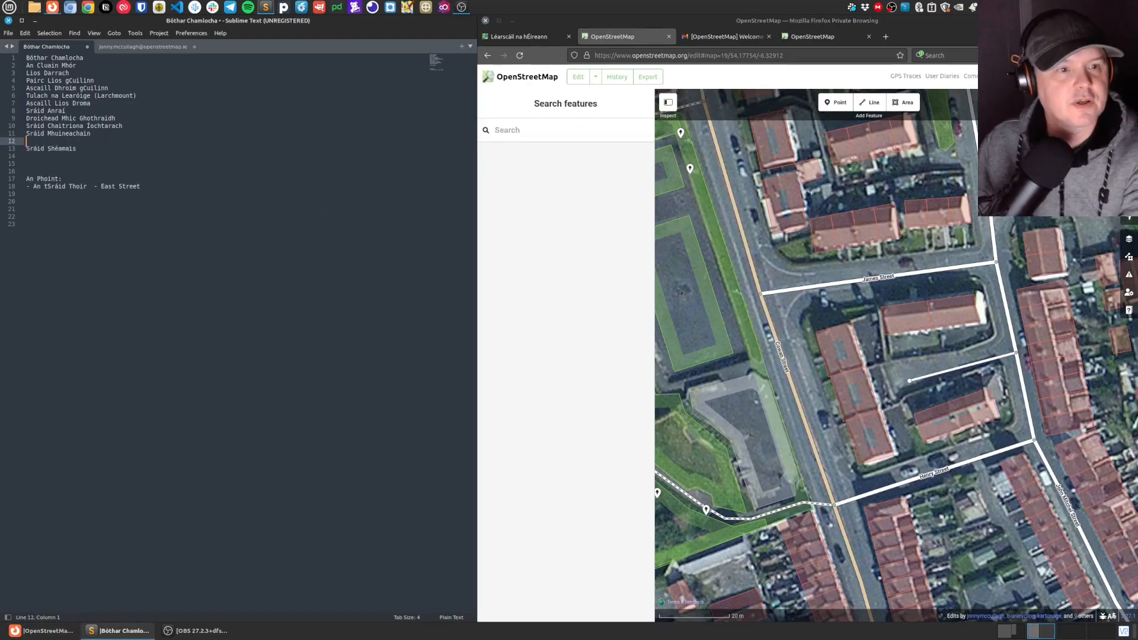
click(88, 133)
drag(92, 133, 5, 129)
click(84, 148)
drag(91, 136, 16, 131)
key(ctrl+c)
Locate Monaghan Street west of the river in the OpenStreetMap editor and select it for editing.
scroll(759, 278, down, 5)
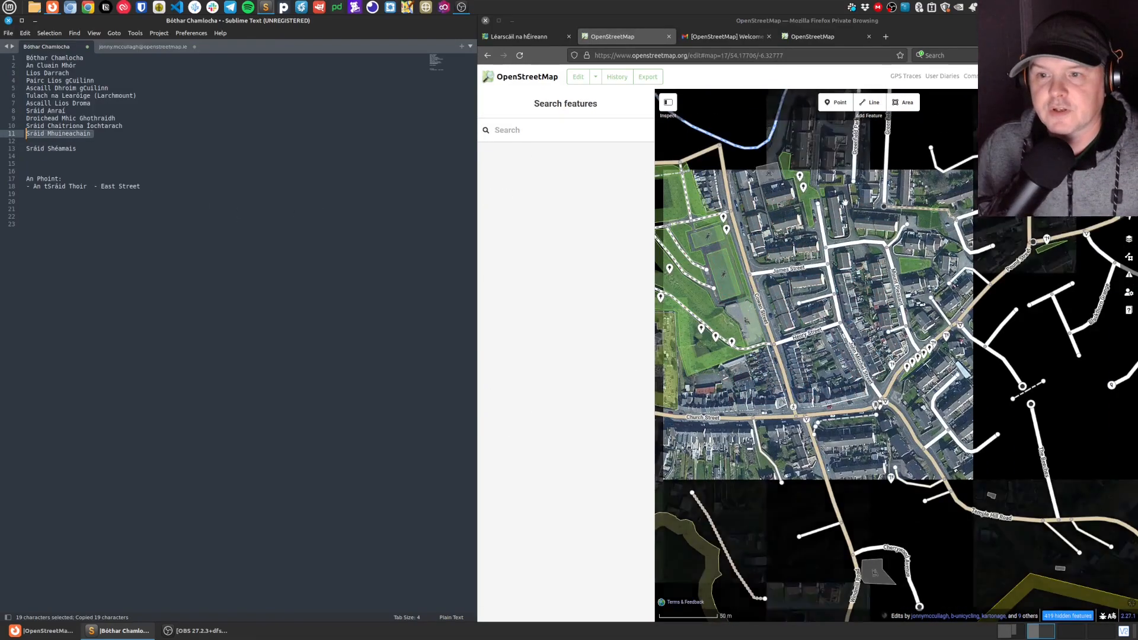
drag(844, 202, 1132, 253)
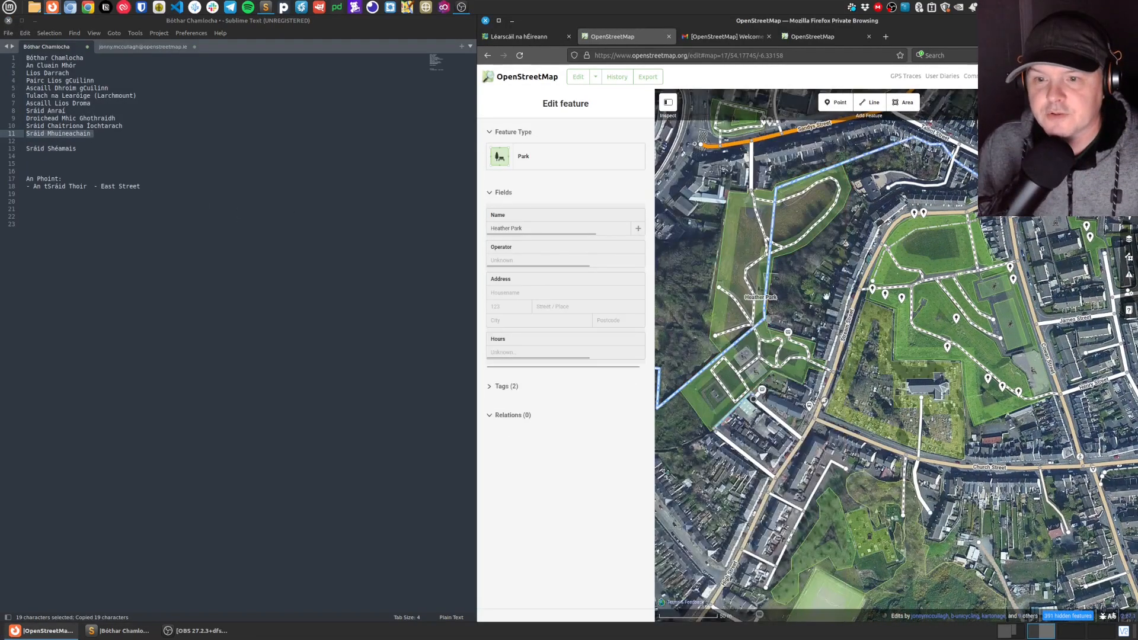
drag(813, 300, 913, 169)
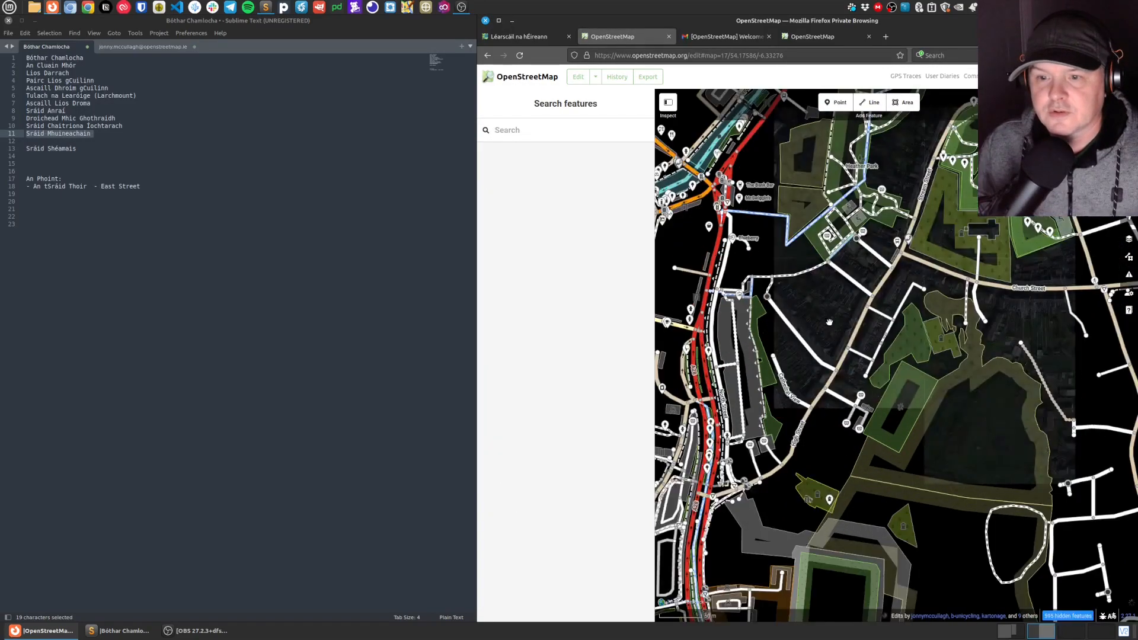
drag(829, 322, 1123, 369)
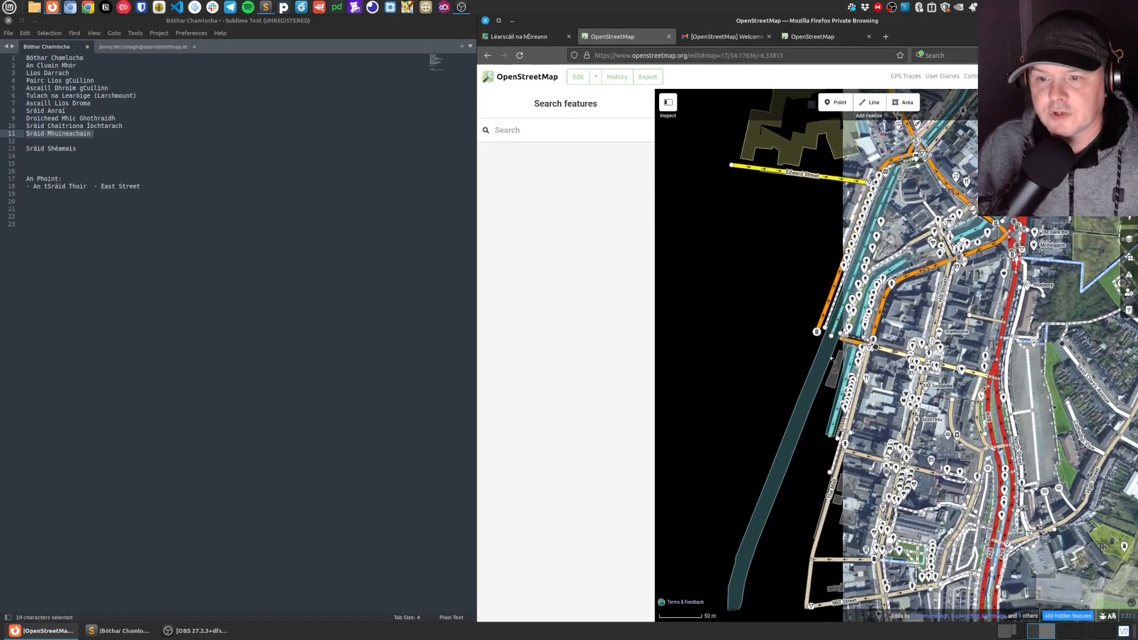
drag(832, 358, 974, 382)
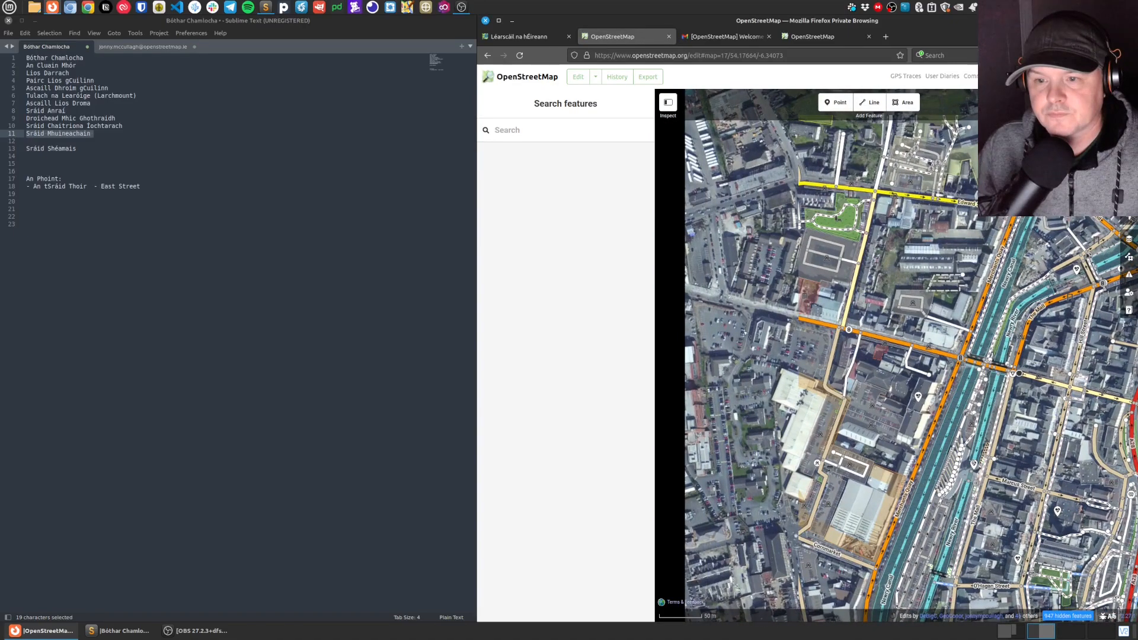
scroll(757, 331, up, 3)
click(934, 344)
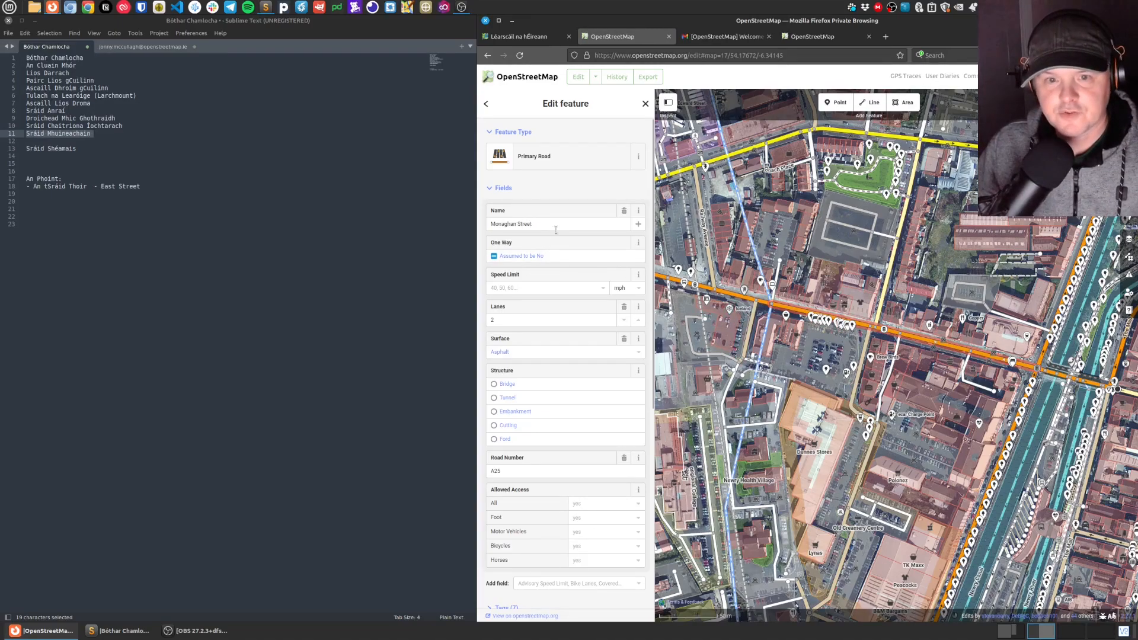
Add a multilingual name to the selected Monaghan Street segment, with Irish as the language and Sráid Mhuineachain as the name, and copy that name.
click(638, 224)
click(554, 255)
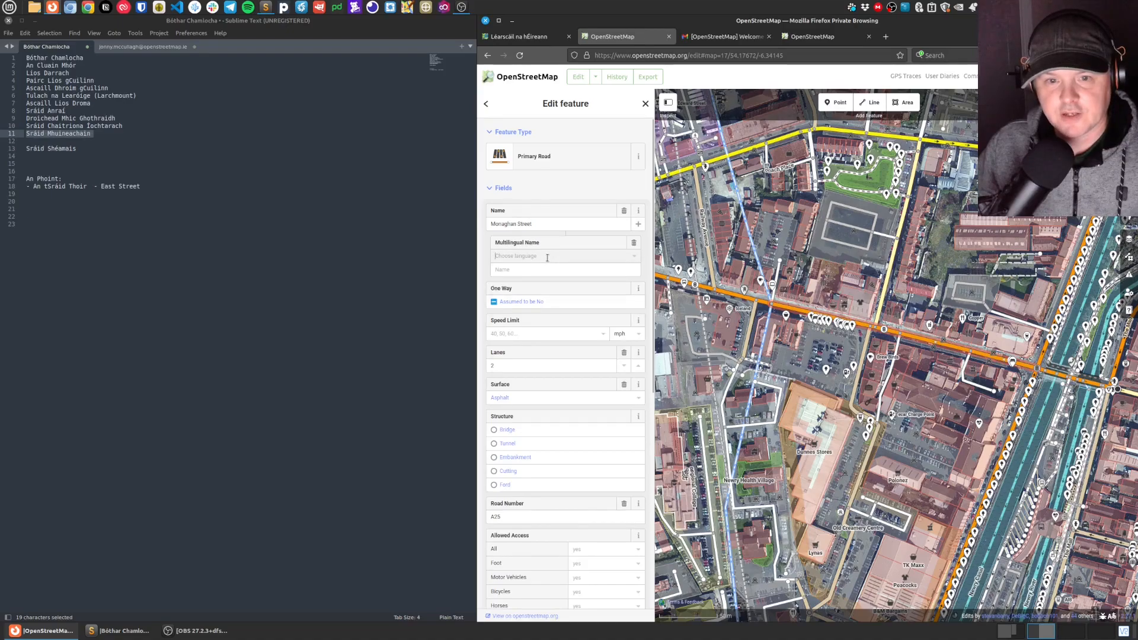
text(Irish)
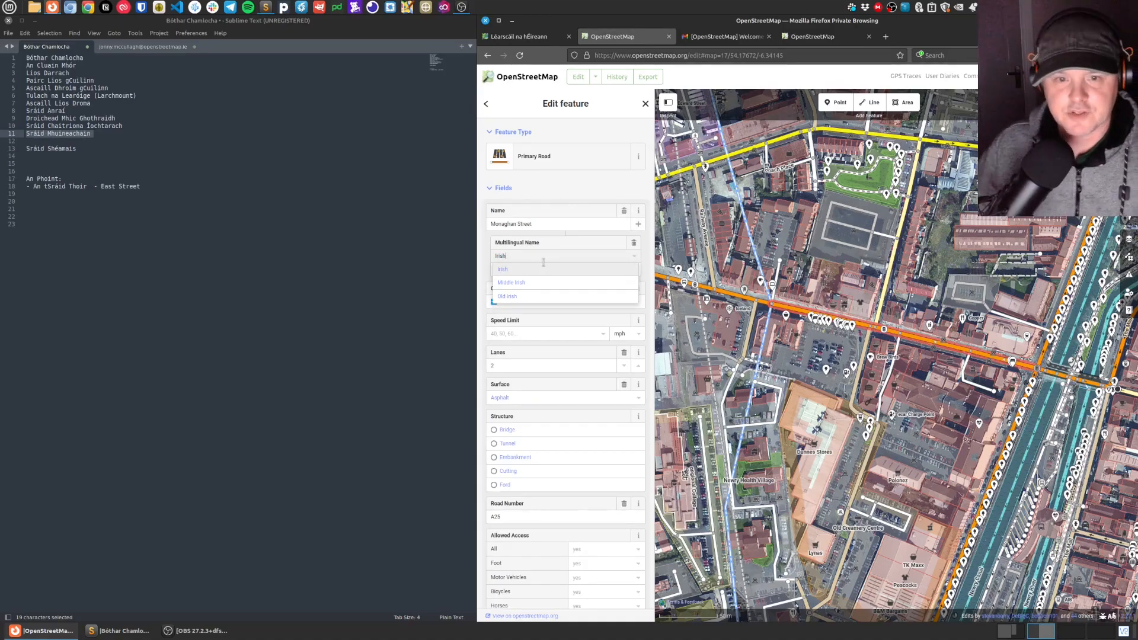
click(531, 269)
click(538, 274)
key(ctrl+v)
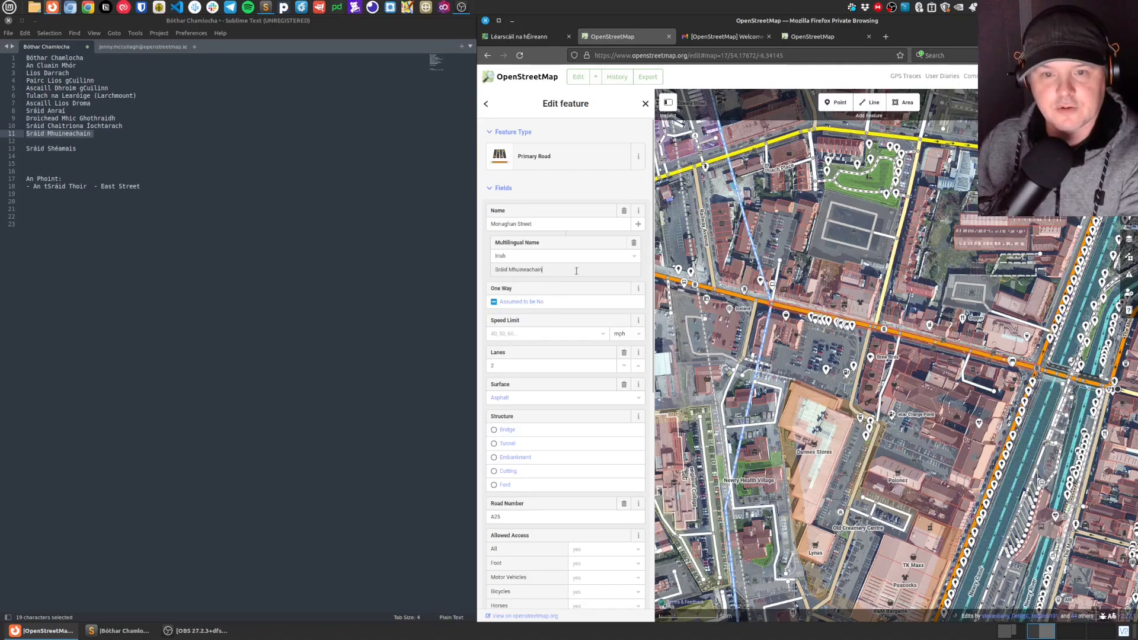
drag(577, 269, 457, 271)
key(ctrl+c)
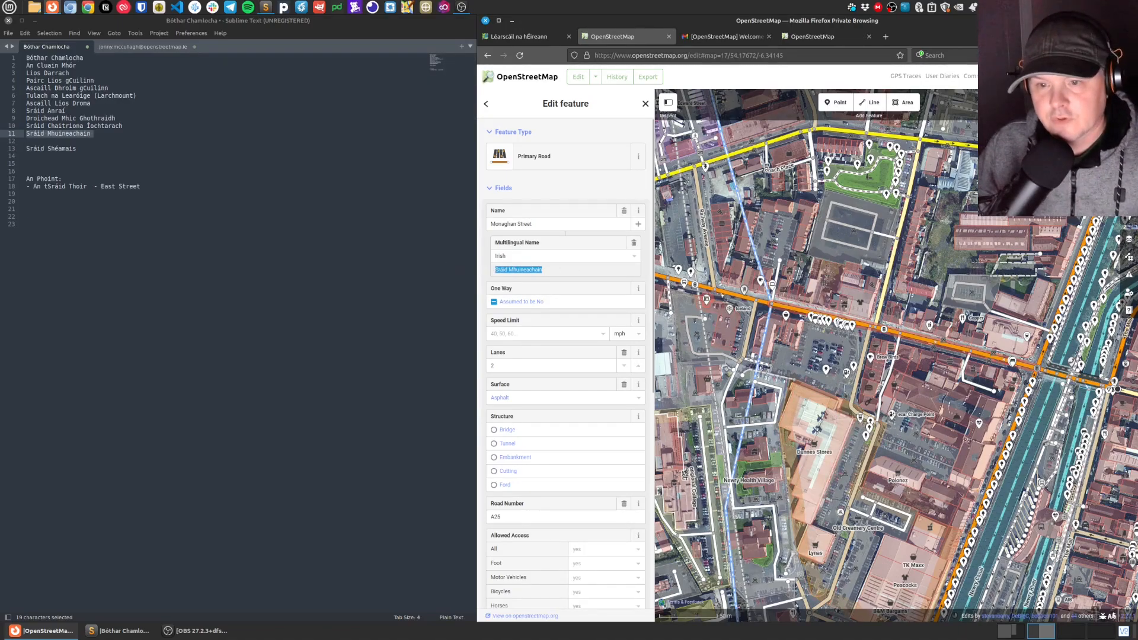
Give the adjoining Monaghan Street segment to the west the Irish multilingual name Sráid Mhuineachain.
click(726, 294)
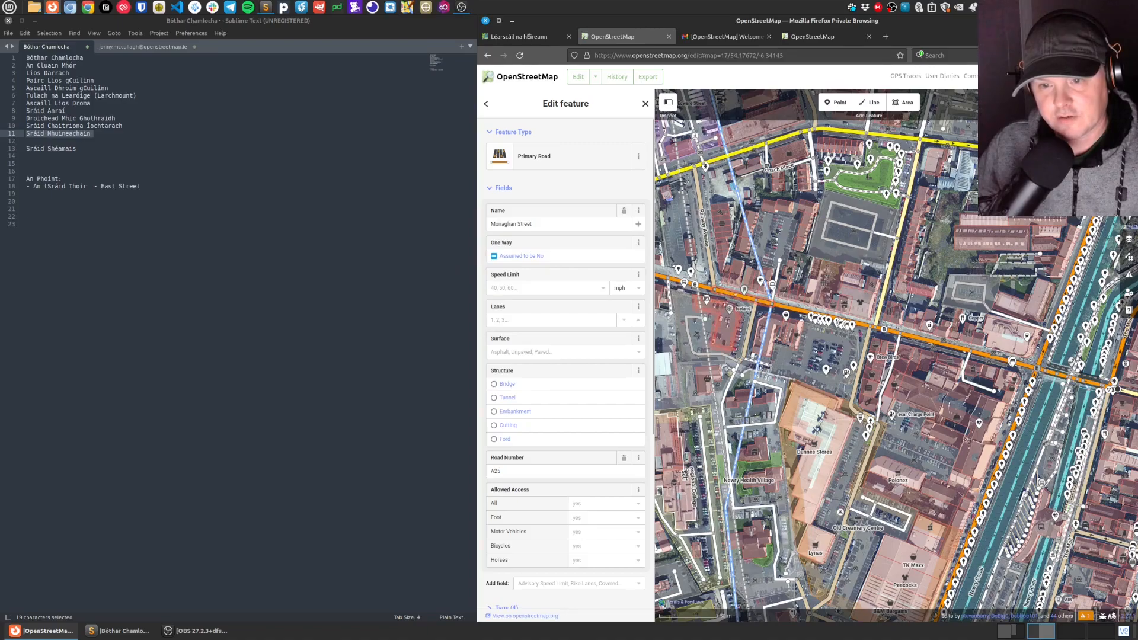
click(638, 224)
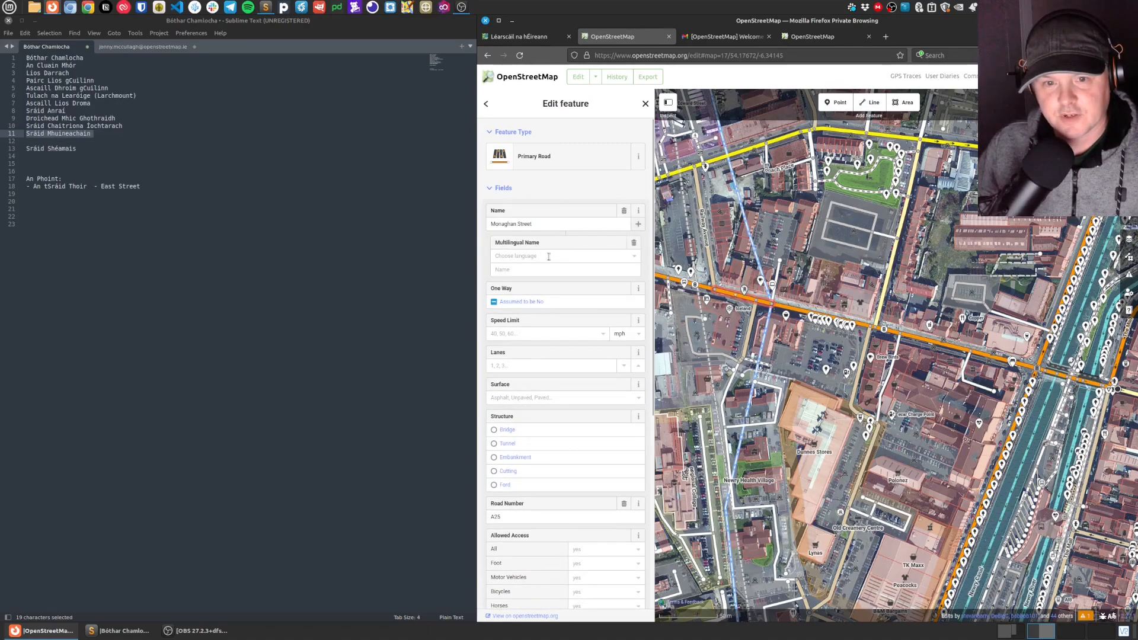
click(510, 257)
text(Irish)
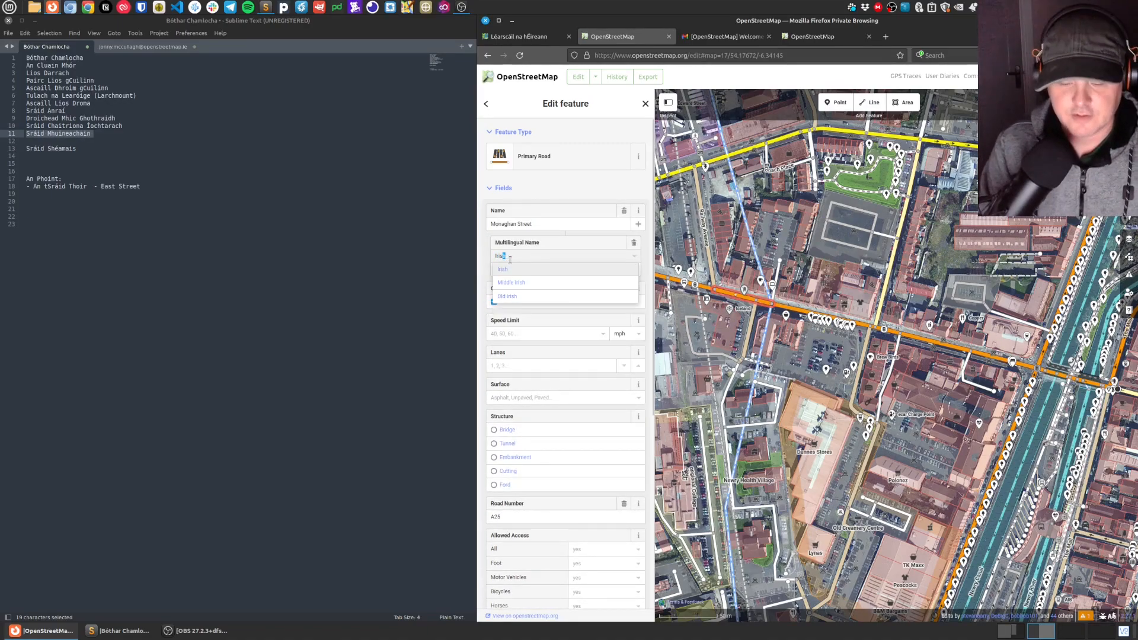
key(Return)
key(ctrl+v)
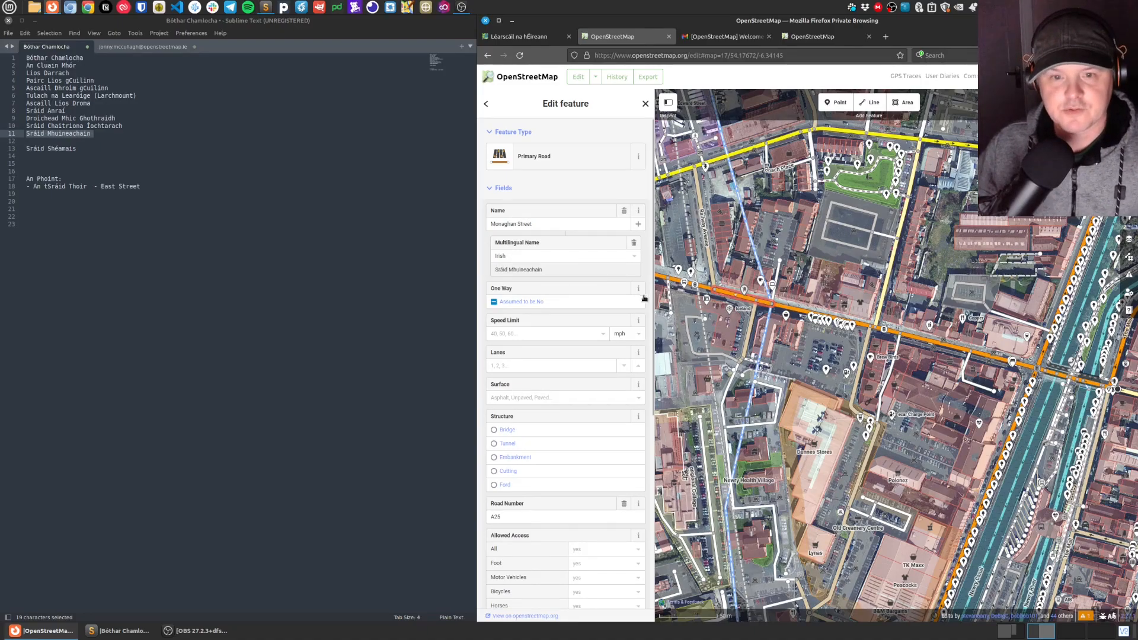
Select the two Monaghan Street segments nearest the western roundabout together and add the Irish multilingual name Sráid Mhuineachain to both.
drag(715, 324, 776, 345)
drag(870, 372, 1016, 416)
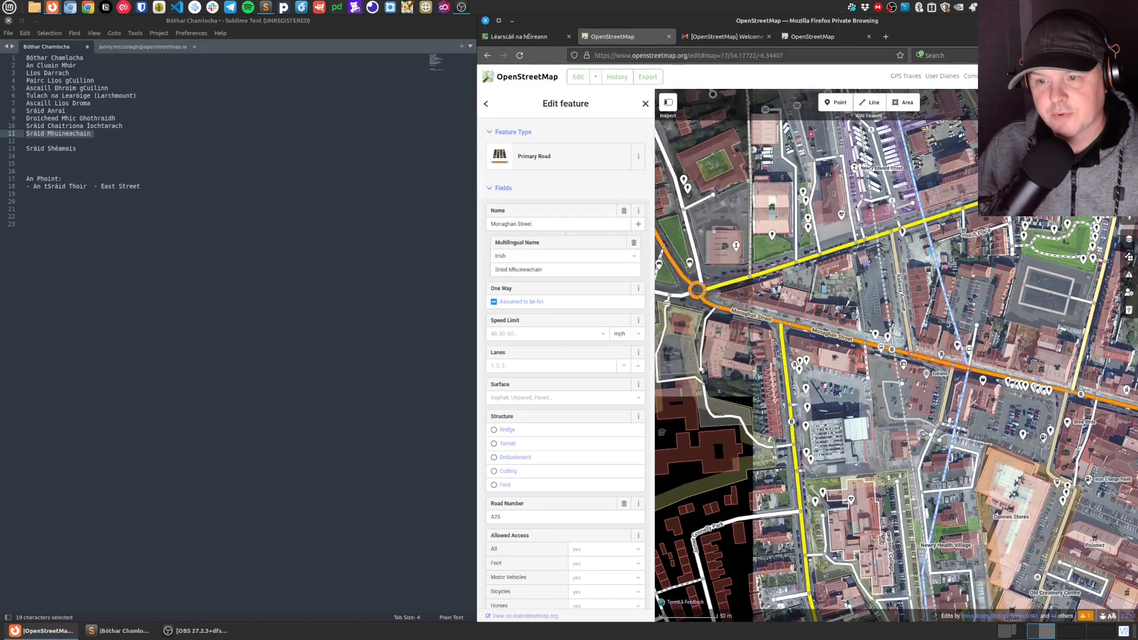
click(836, 336)
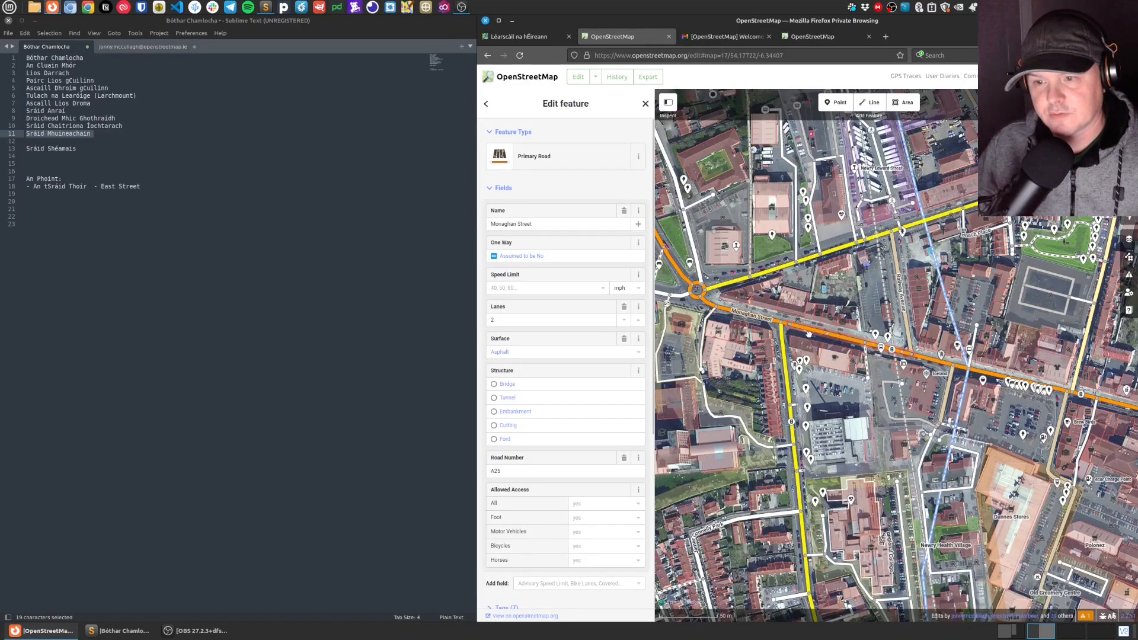
shift+click(756, 314)
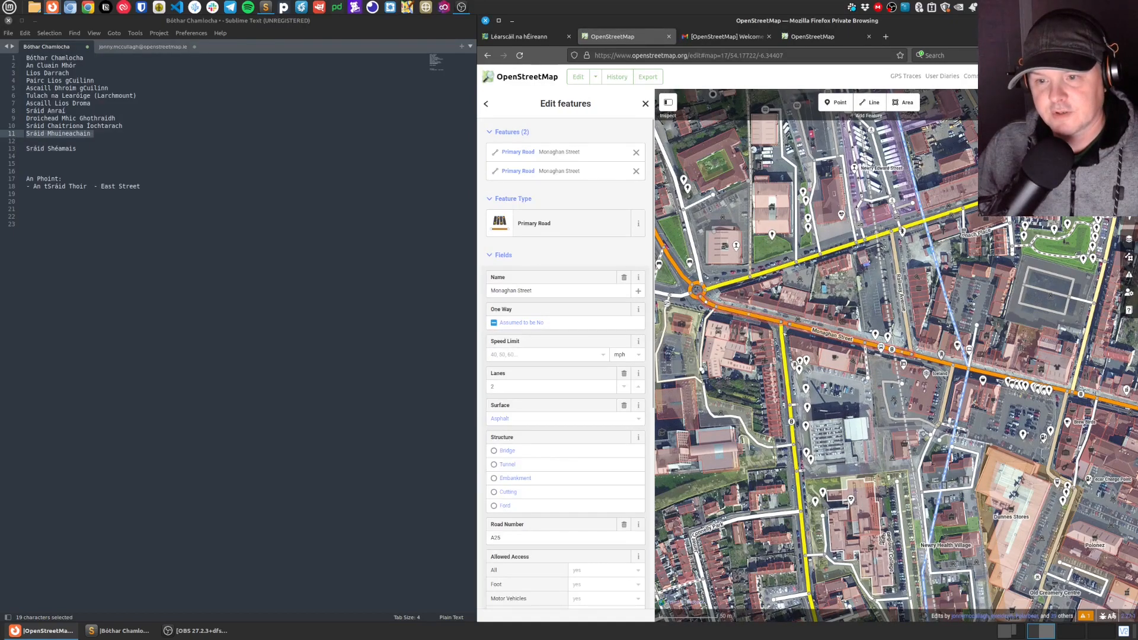
click(638, 292)
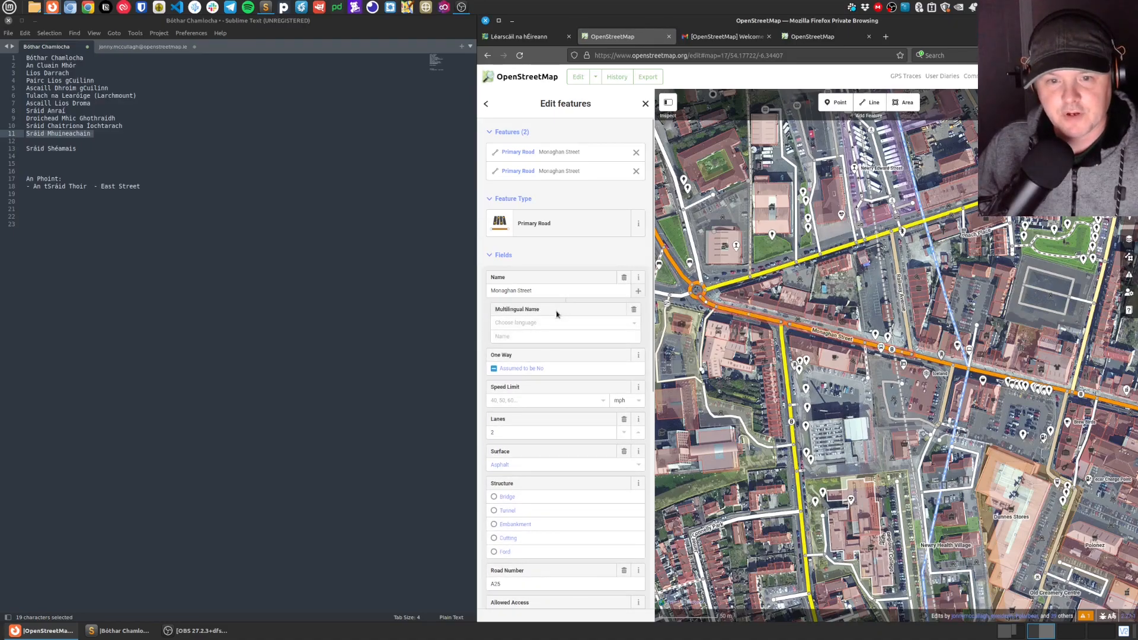
click(544, 322)
text(Irish)
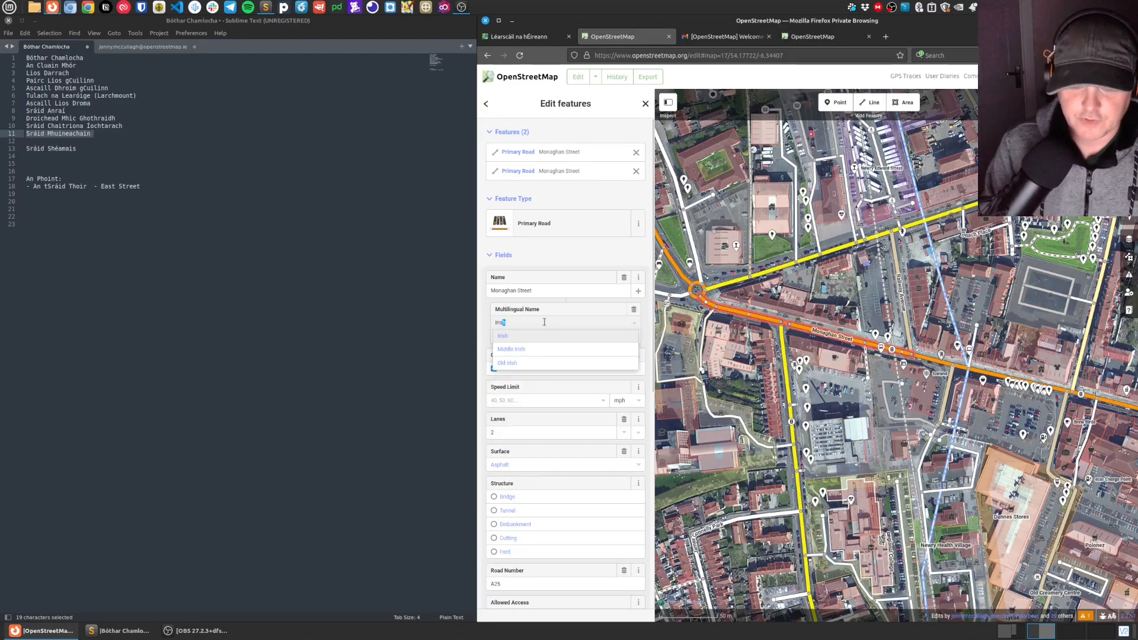
key(Tab)
key(ctrl+v)
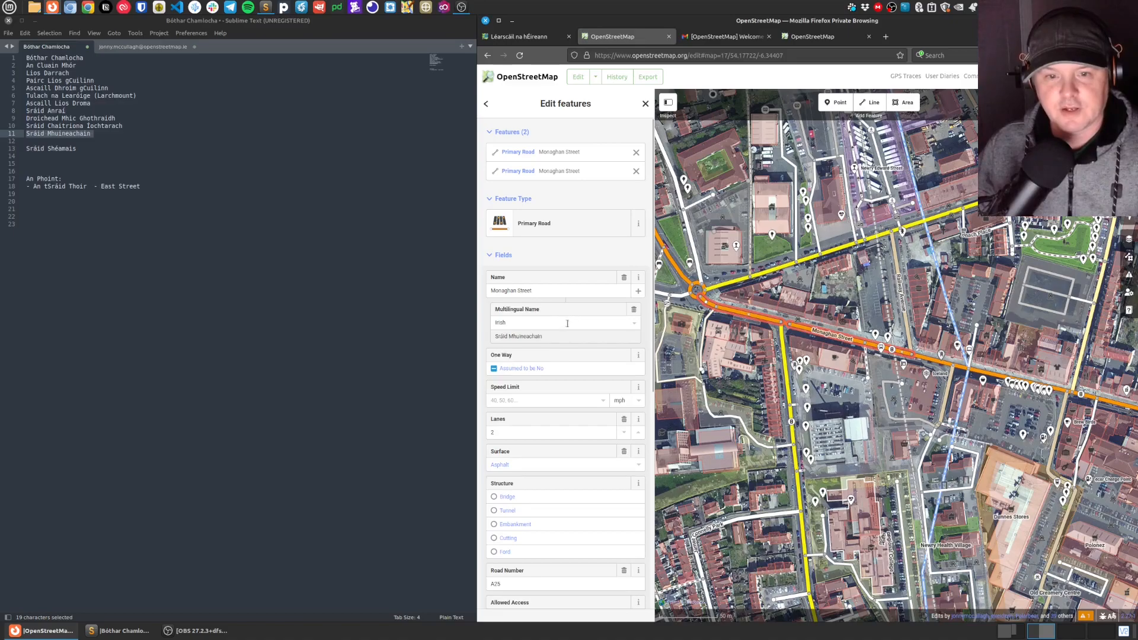
click(597, 256)
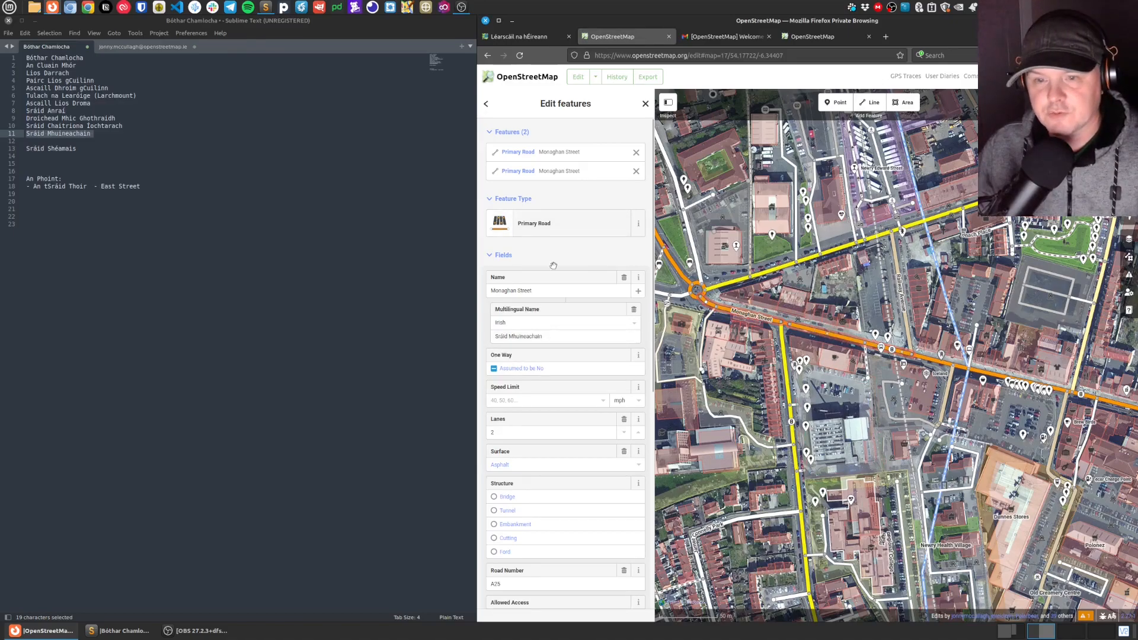
Copy Sráid Chaitríona Íochtarach from the Sublime Text list and select Lower Catherine Street, north of Monaghan Street, in the OpenStreetMap editor.
drag(124, 126, 3, 129)
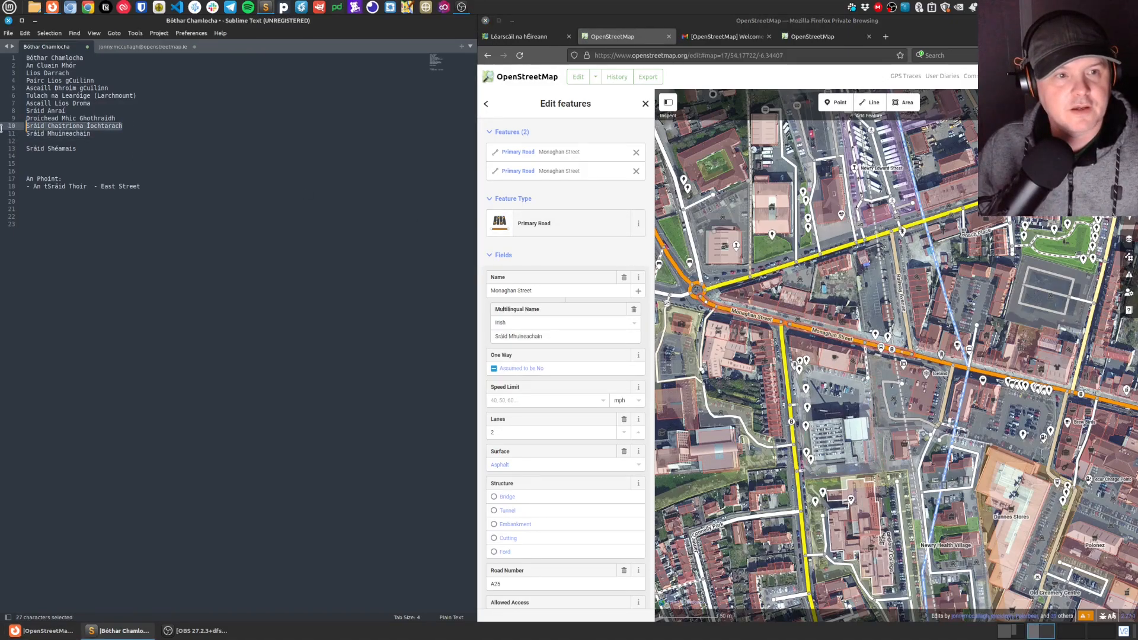
key(ctrl+c)
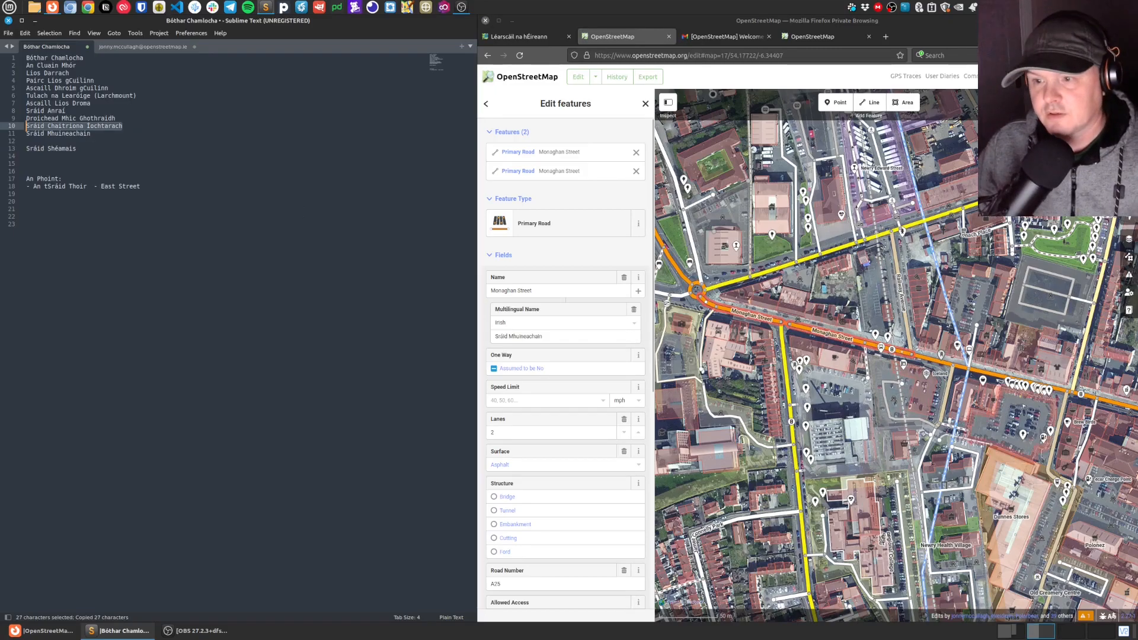
key(alt+Tab)
drag(1017, 411, 867, 368)
scroll(878, 291, up, 3)
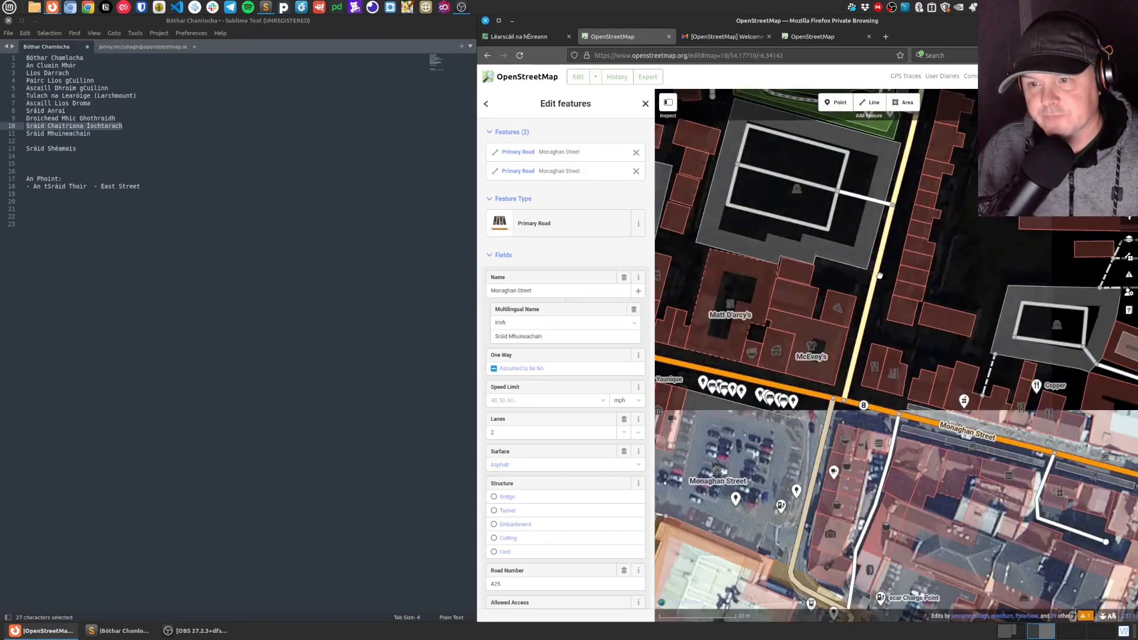
click(880, 275)
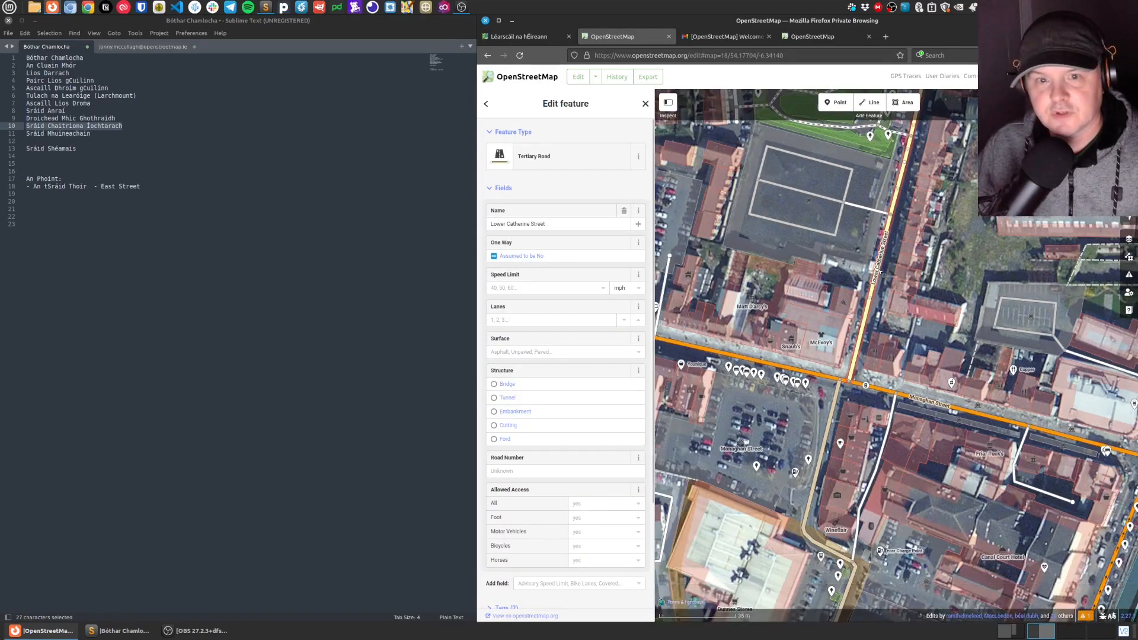
key(Up)
key(Up)
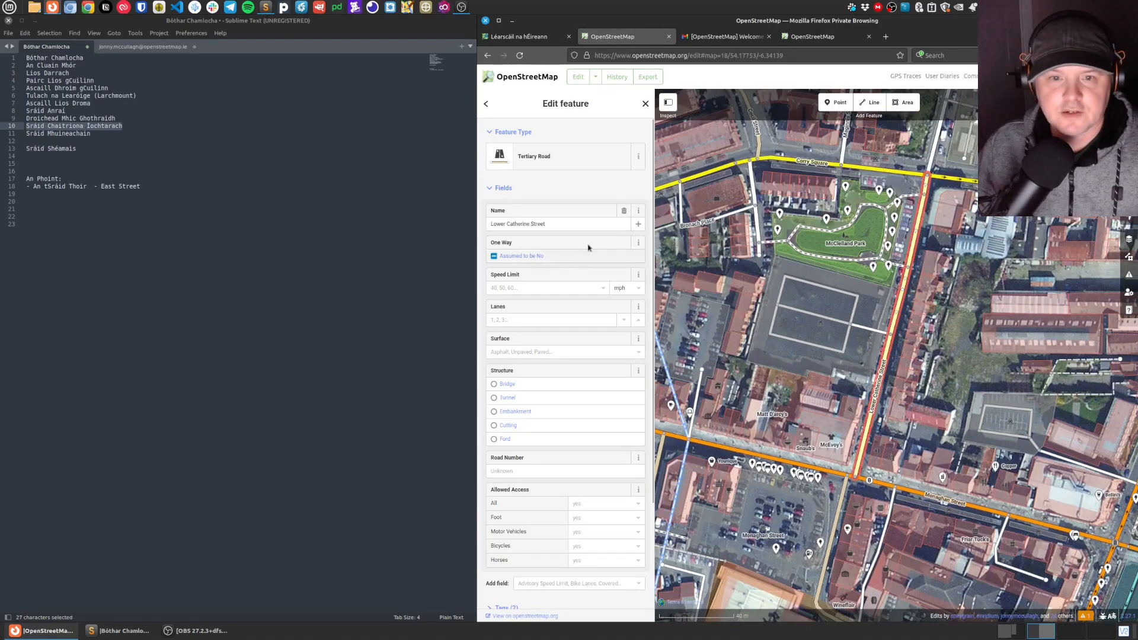
Add a multilingual name to Lower Catherine Street with Irish as the language and Sráid Chaitríona Íochtarach as the name.
click(638, 223)
click(544, 256)
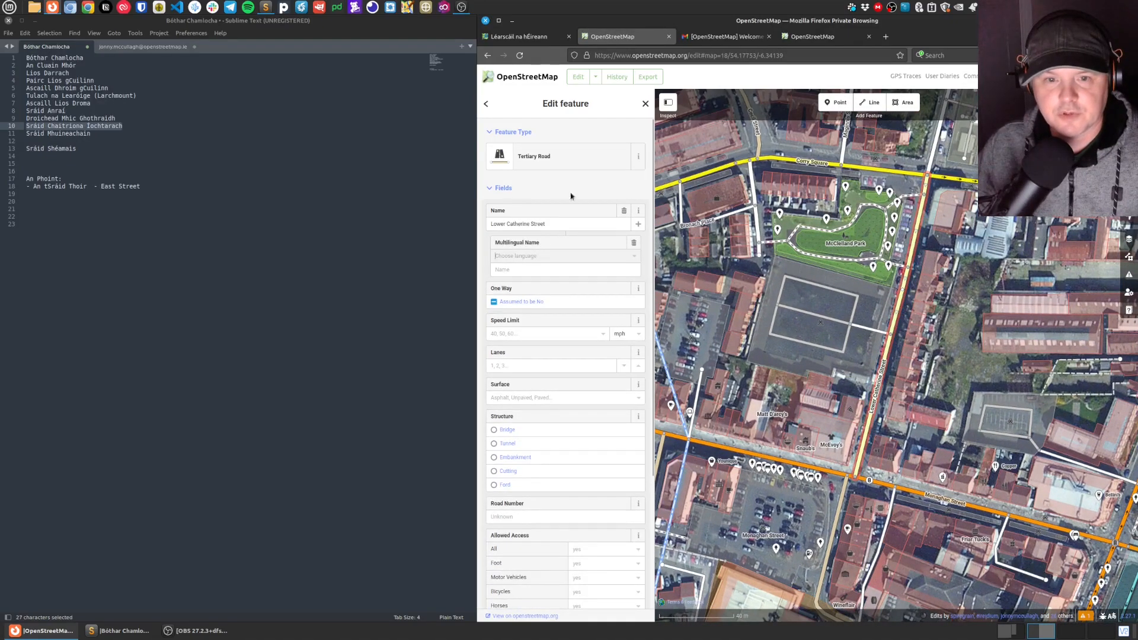
text(Irish)
key(Tab)
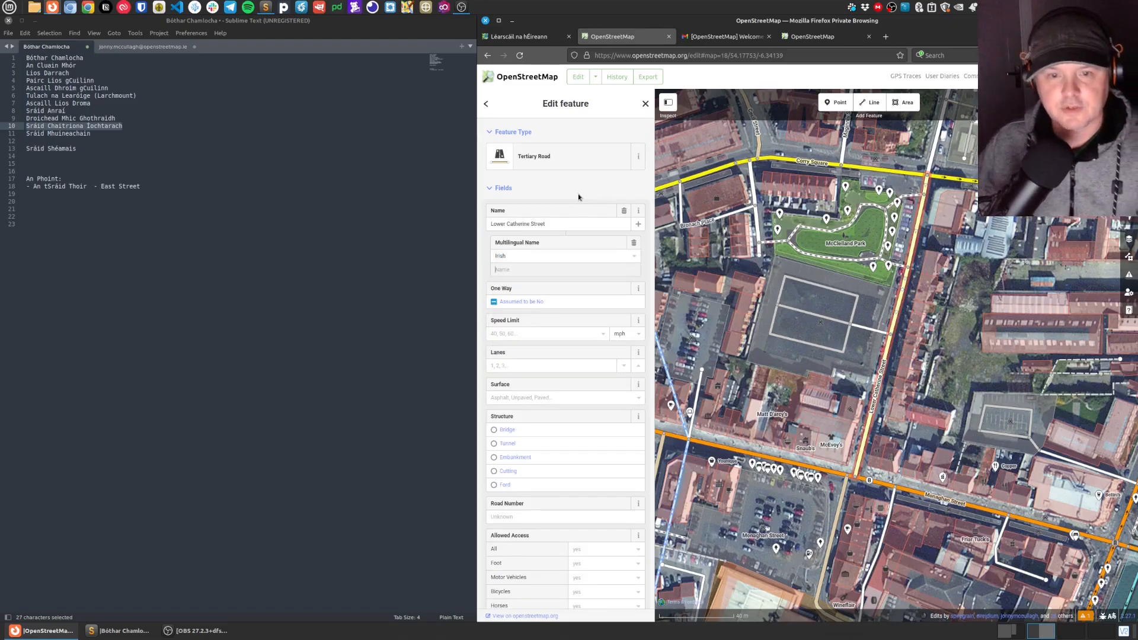
key(ctrl+v)
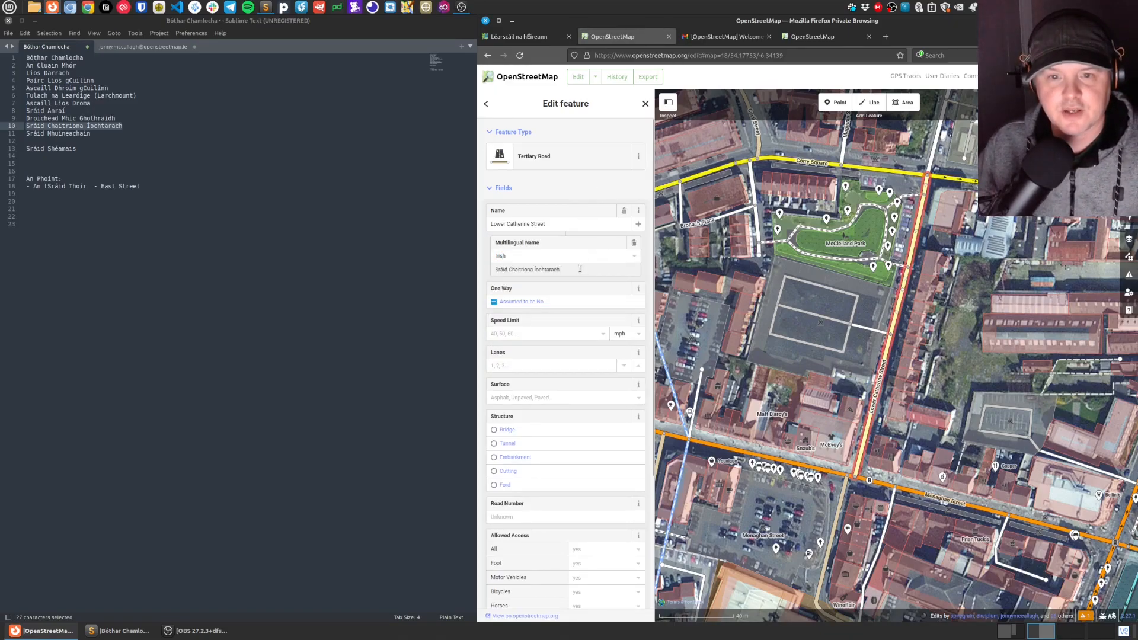
key(Escape)
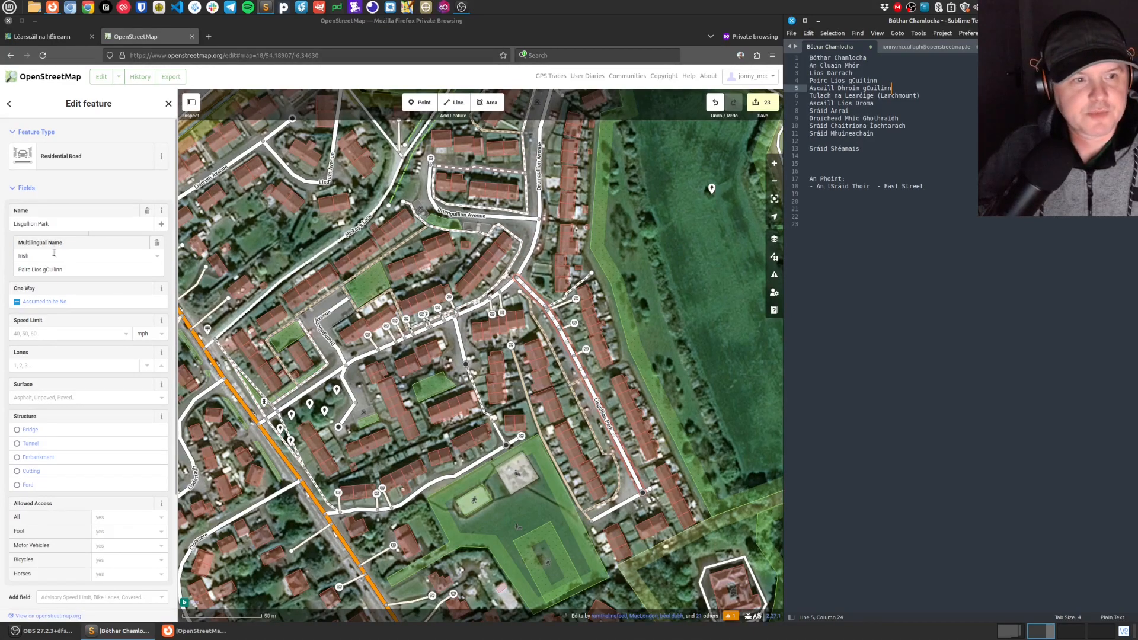
Check the Irish multilingual name entered for Lisgullion Park.
drag(74, 271, 1, 268)
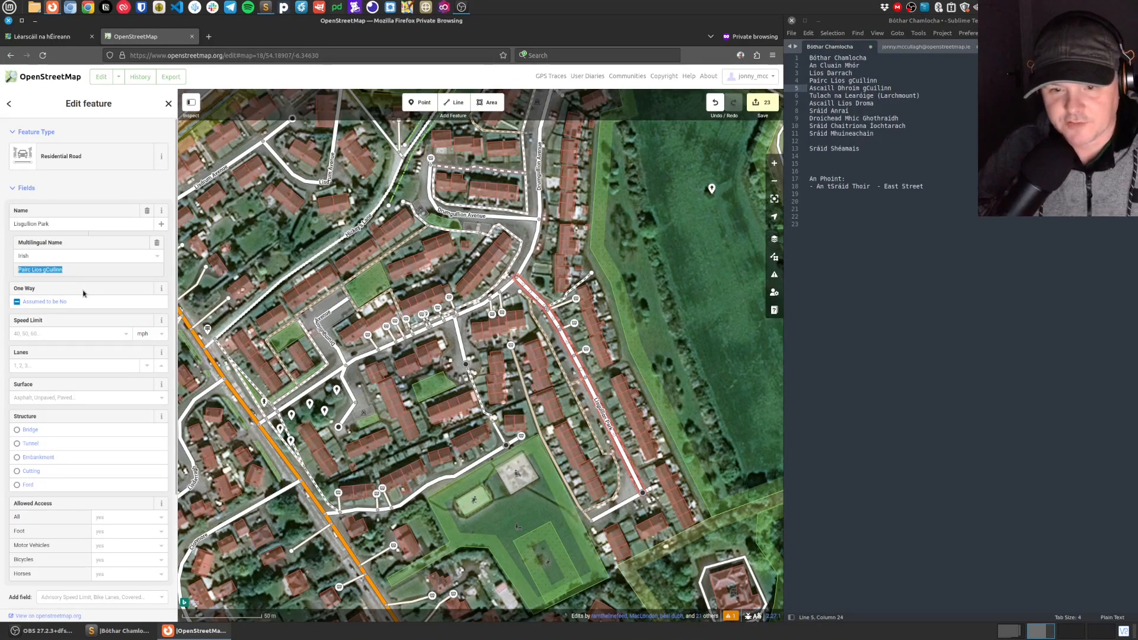
click(77, 271)
drag(85, 269, 2, 269)
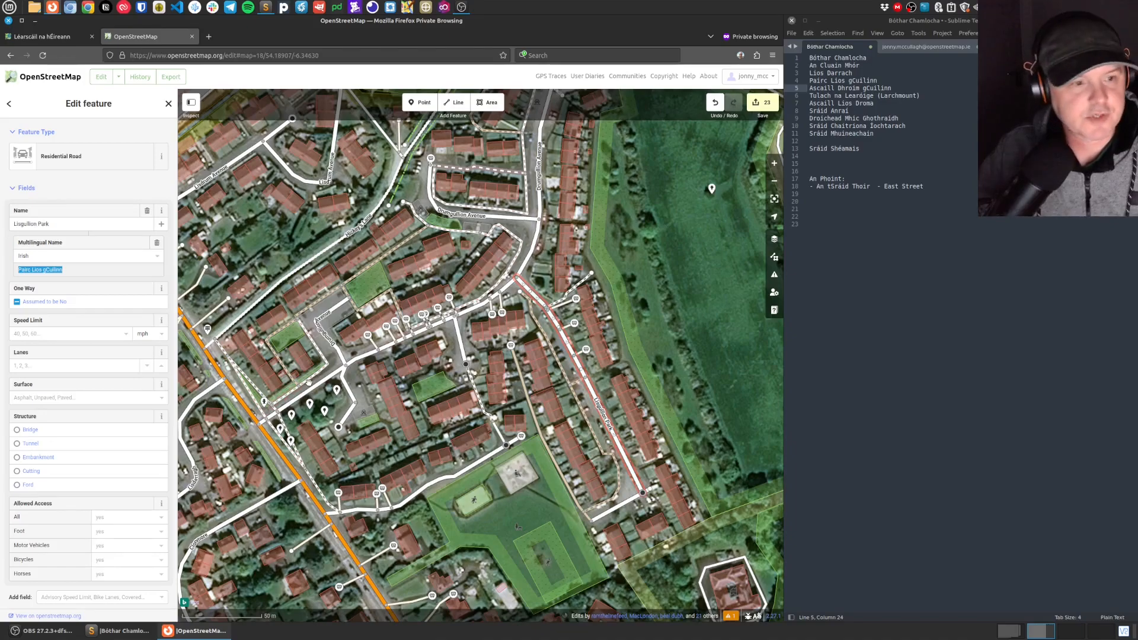
Start saving the pending edits to OpenStreetMap and review the list of modified roads.
scroll(308, 382, down, 1)
scroll(296, 381, down, 1)
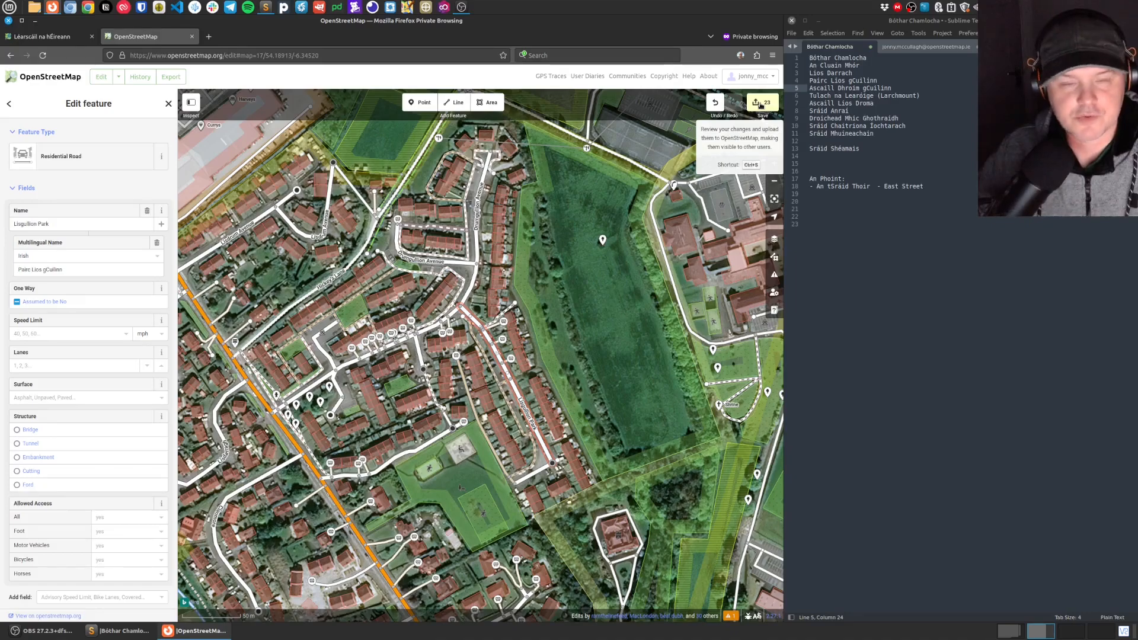
click(760, 104)
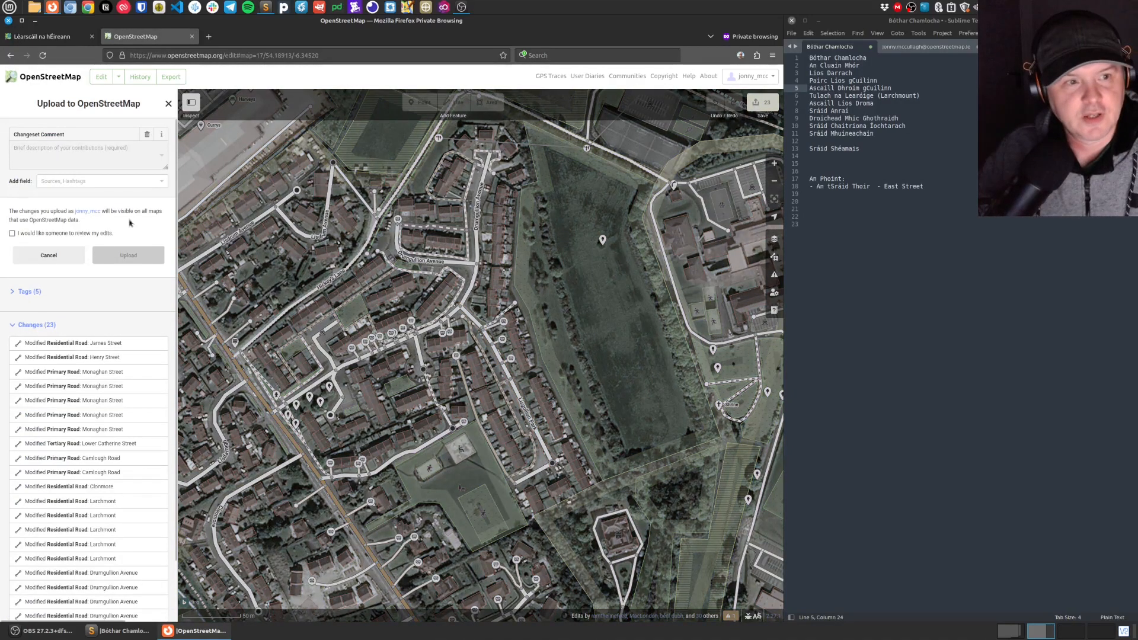
scroll(117, 441, down, 3)
scroll(125, 435, up, 3)
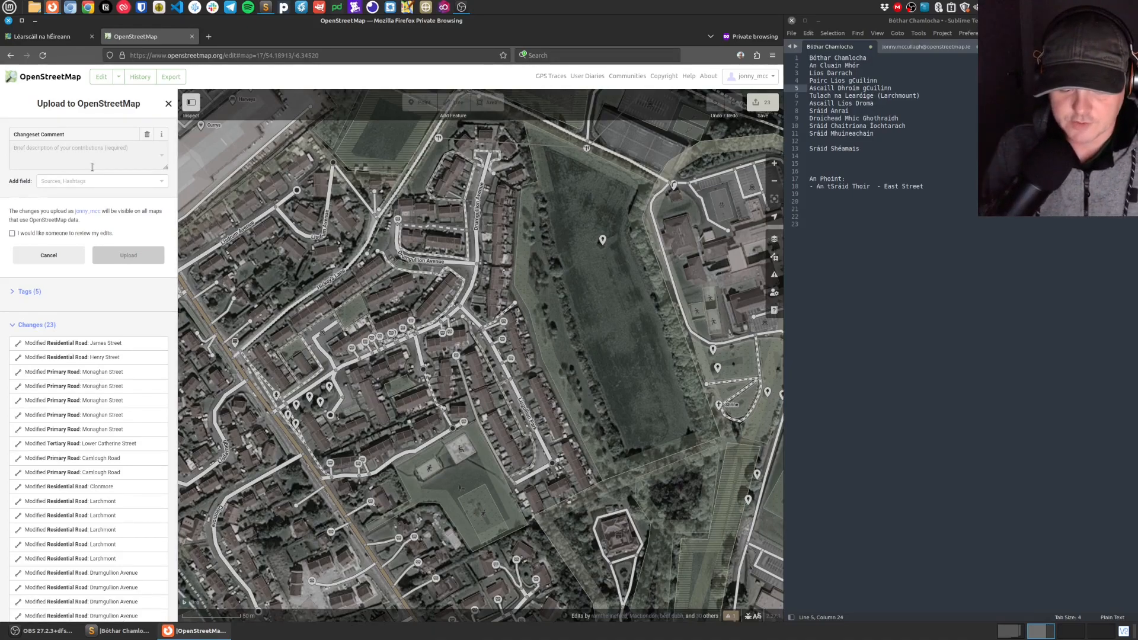
Enter the changeset comment "Added Irish names for streets in Newry" and upload the changes.
text(Added Irish names for s)
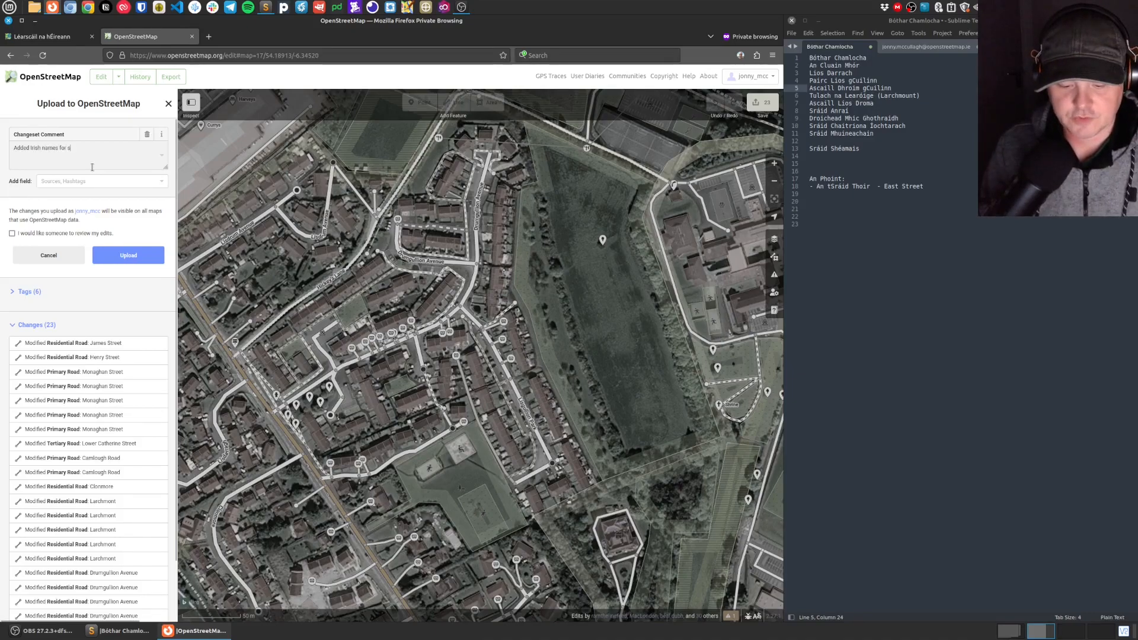
text(treets in Newry)
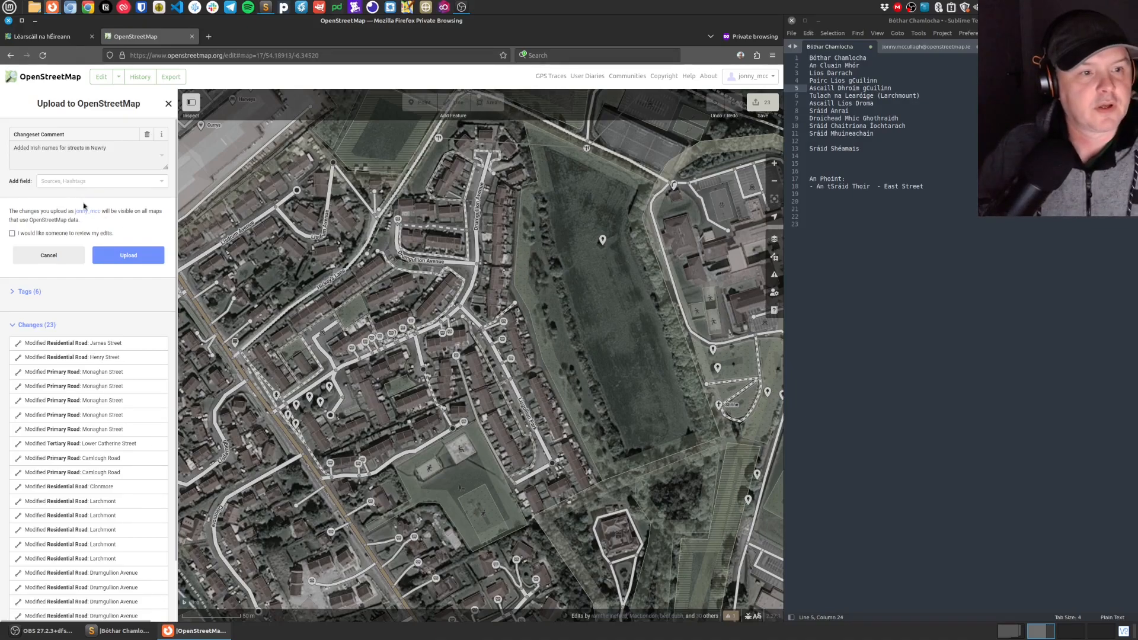
click(128, 256)
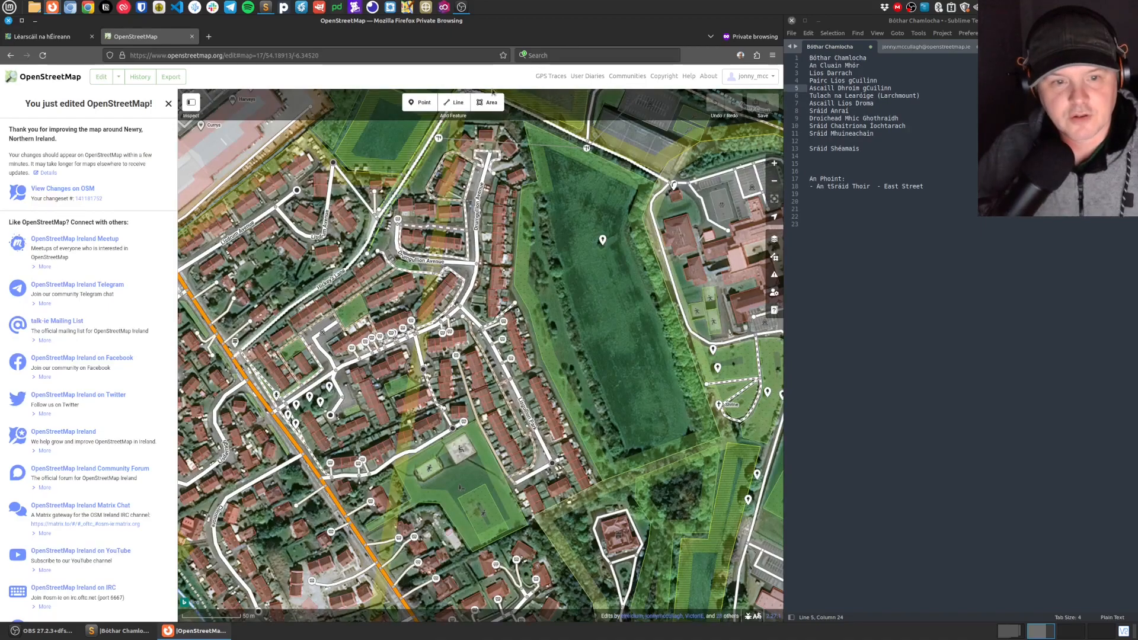
Switch to the Léarscáil na hÉireann map and locate the streets of Newry's town centre.
click(54, 37)
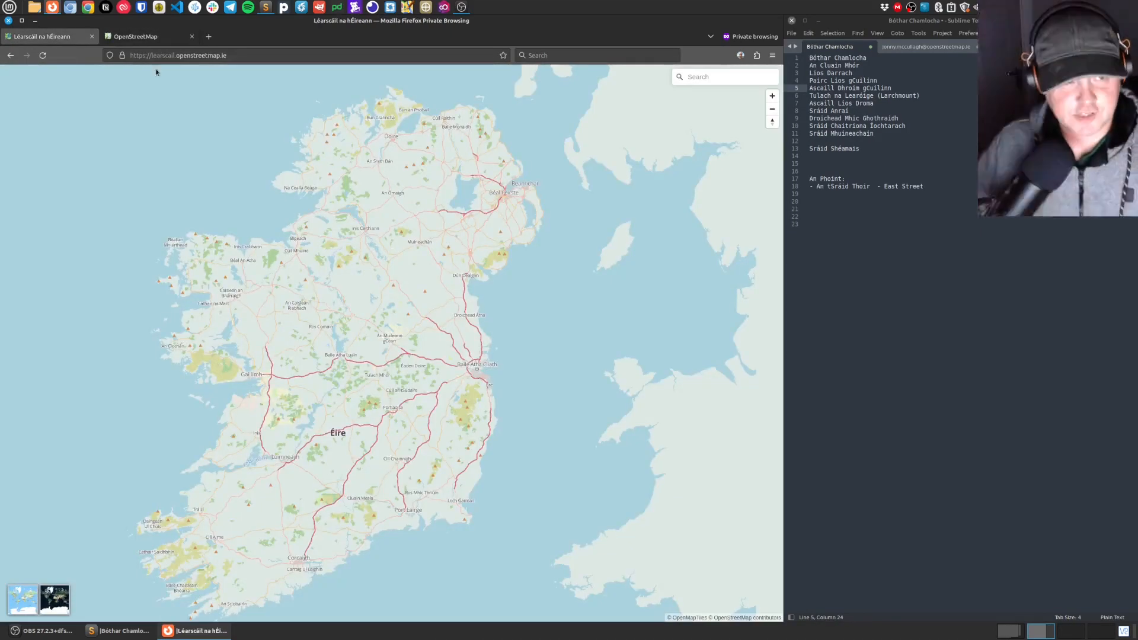
scroll(474, 255, up, 5)
scroll(476, 256, up, 3)
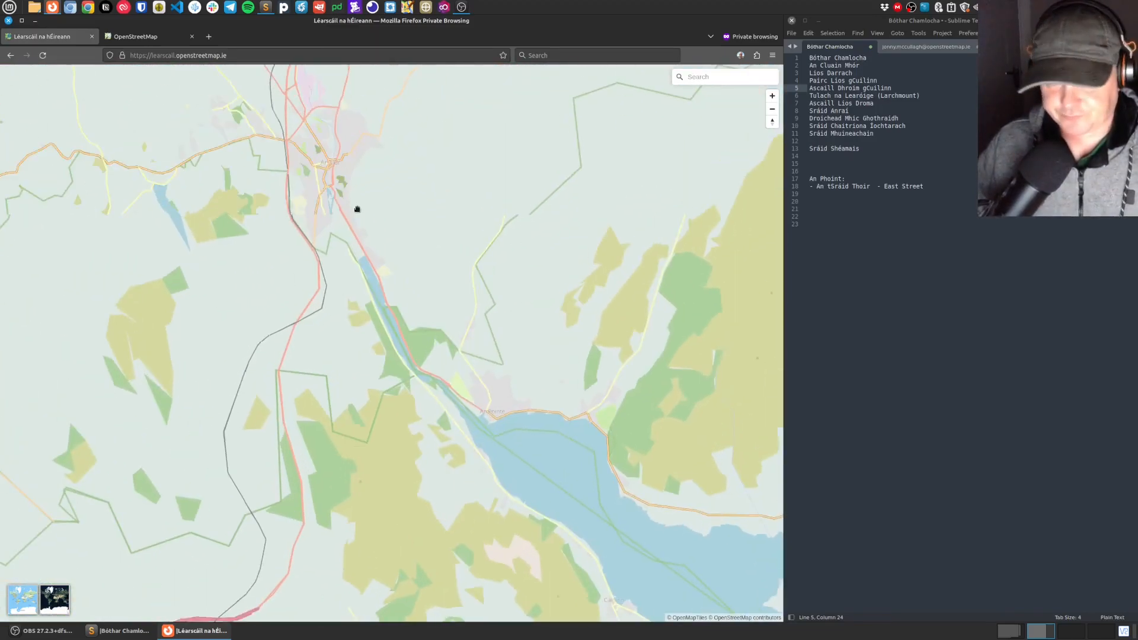
scroll(323, 176, up, 6)
drag(321, 174, 417, 325)
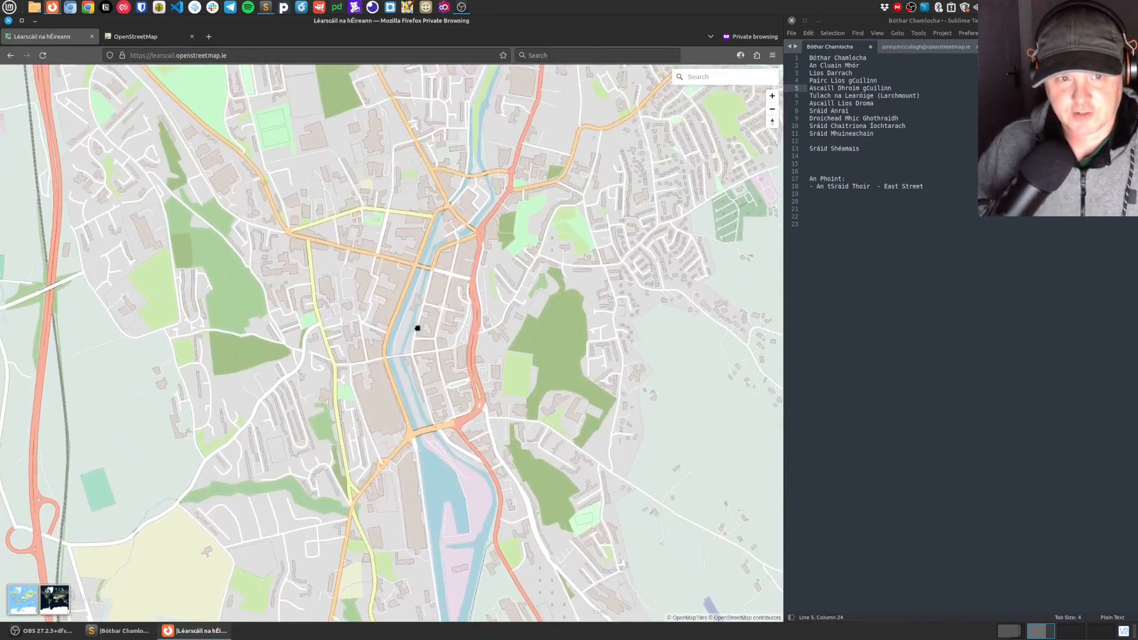
Examine the Irish-language map for street names in the housing estates around Ascaill Lios Droma, north of Newry's town centre.
drag(450, 171, 484, 348)
scroll(368, 191, up, 2)
drag(368, 191, 458, 363)
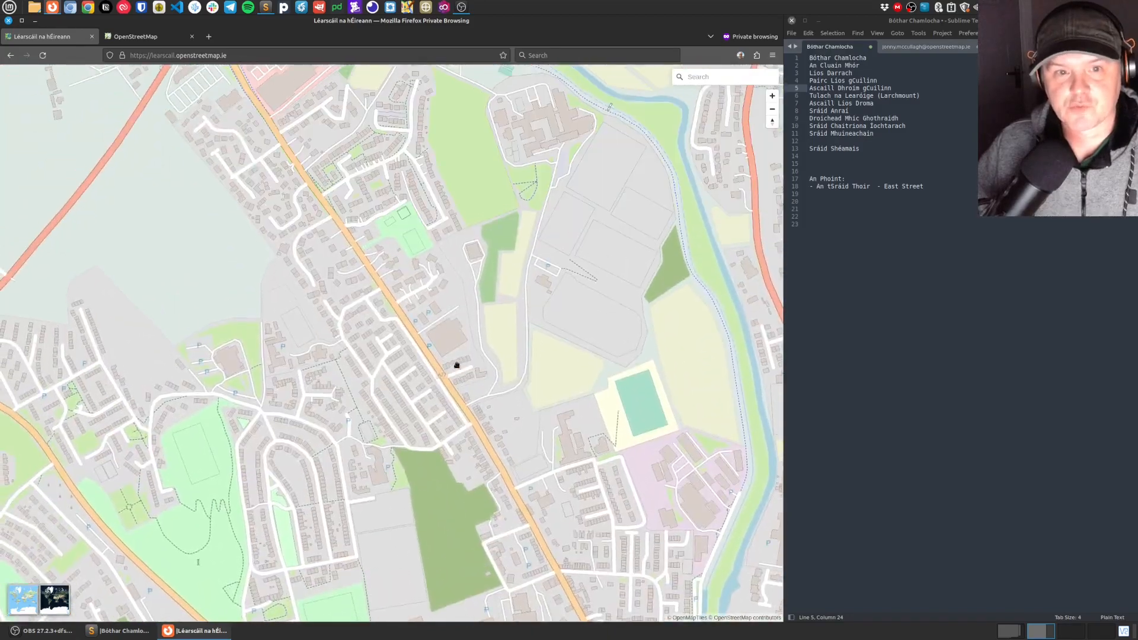
scroll(389, 184, up, 3)
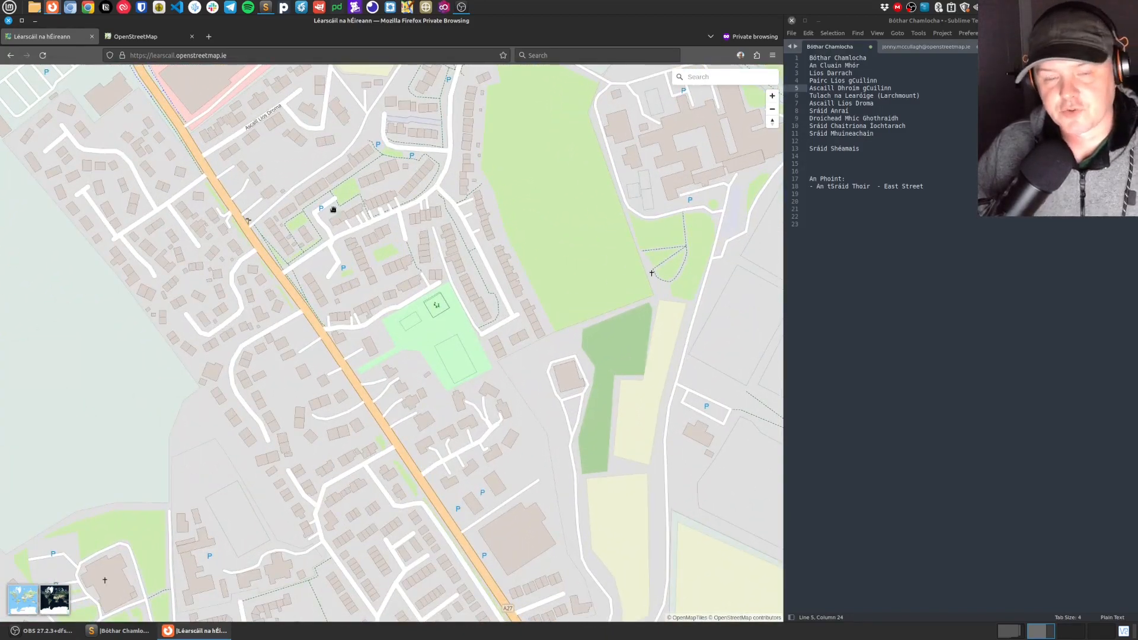
scroll(486, 202, down, 8)
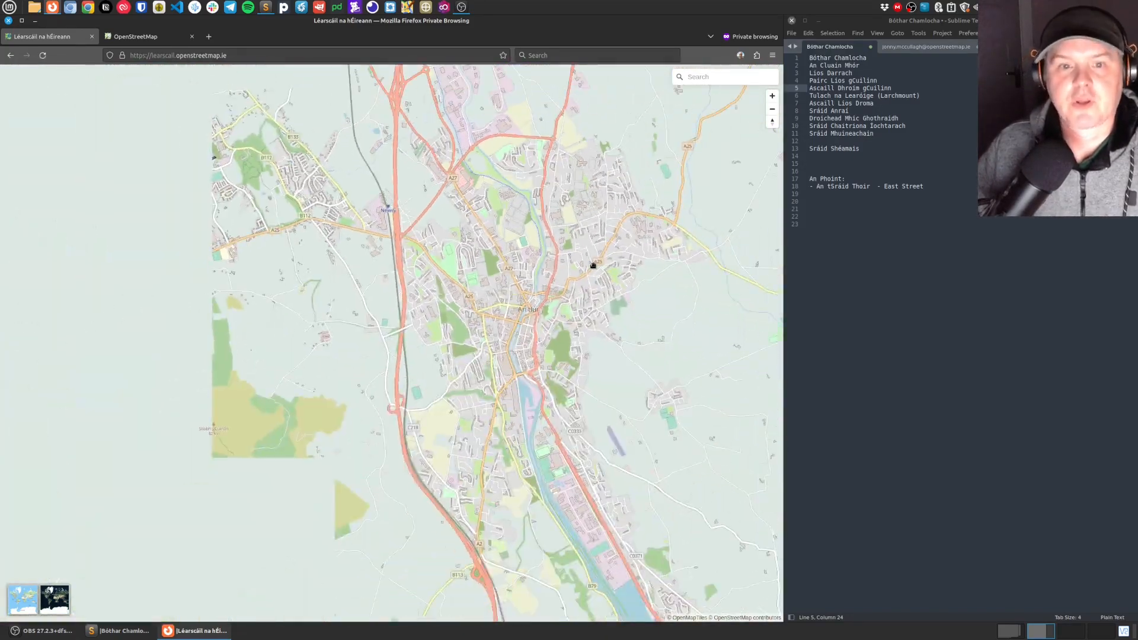
drag(594, 264, 462, 230)
drag(257, 175, 376, 227)
scroll(376, 226, up, 5)
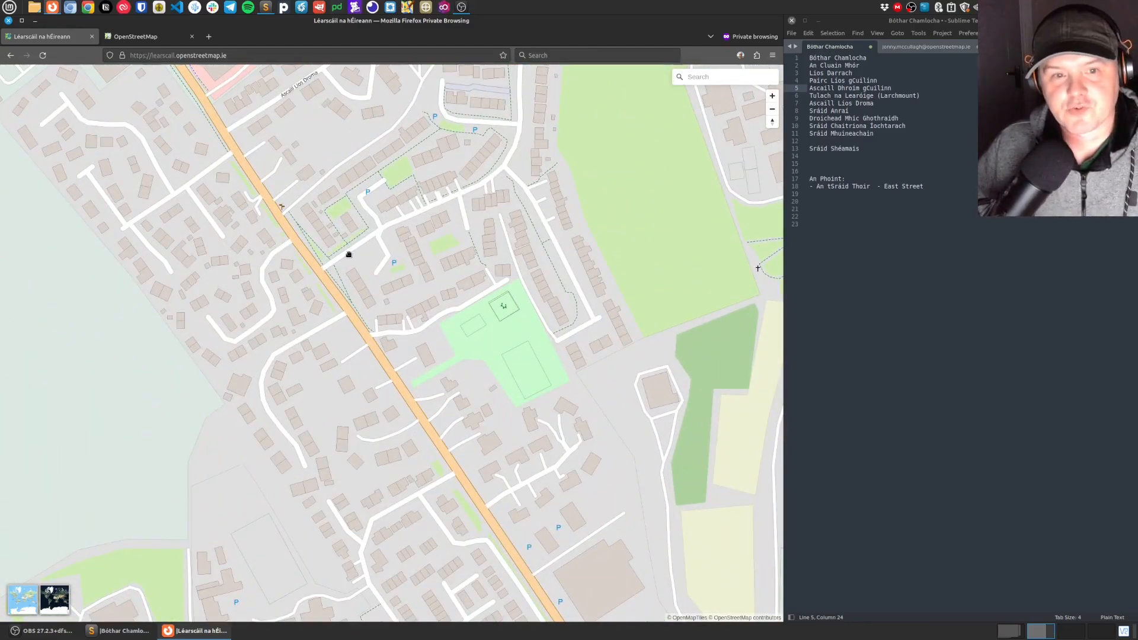
drag(349, 254, 427, 355)
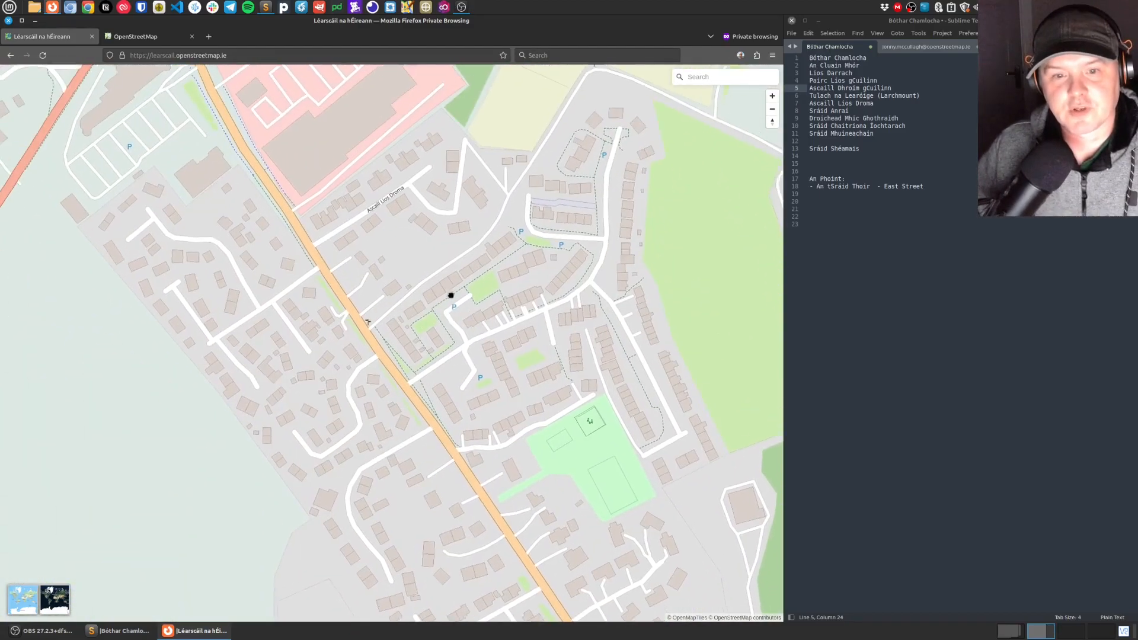
mouse_move(439, 254)
mouse_down()
mouse_move(486, 294)
mouse_move(452, 244)
mouse_up()
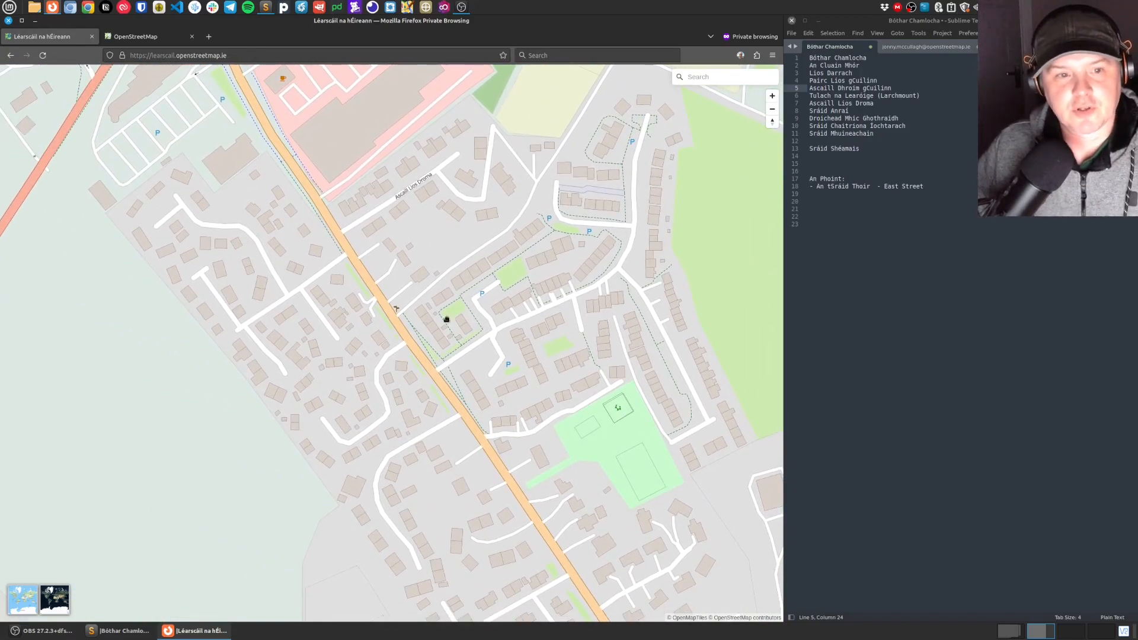
scroll(659, 238, down, 4)
drag(666, 320, 606, 306)
scroll(615, 345, down, 3)
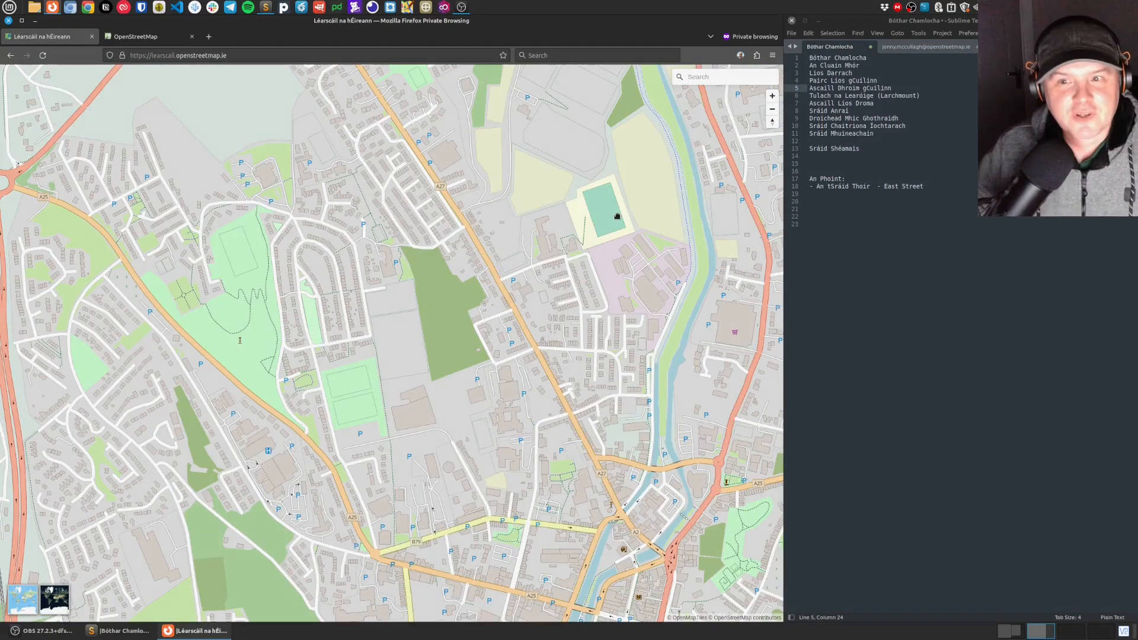